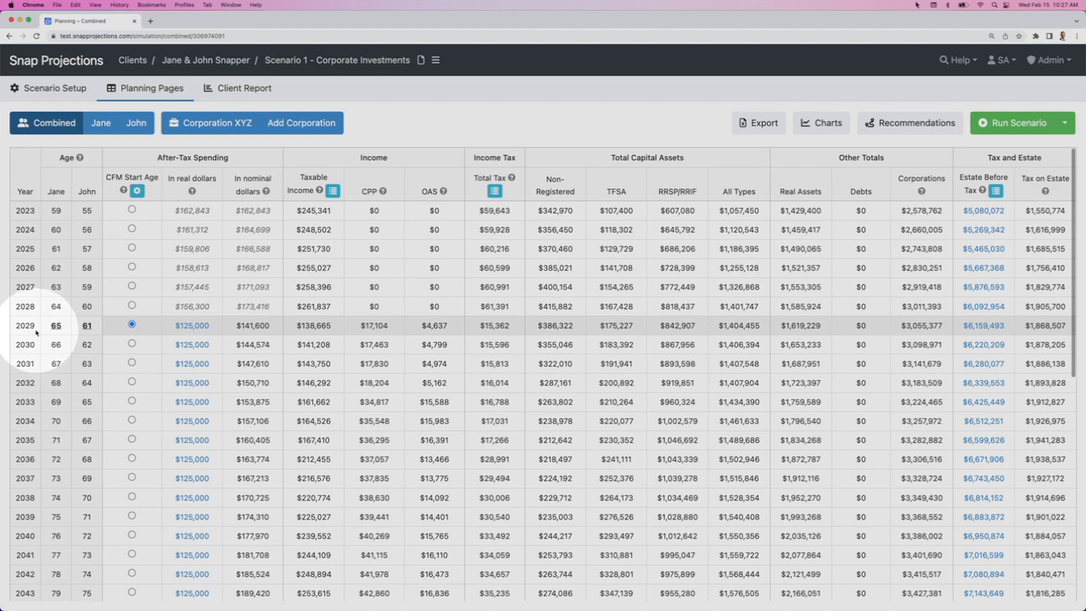
- Review the combined planning table from the 2029 retirement year to 2066, checking spending, income, tax, capital assets and corporation values
mouse_move(171, 333)
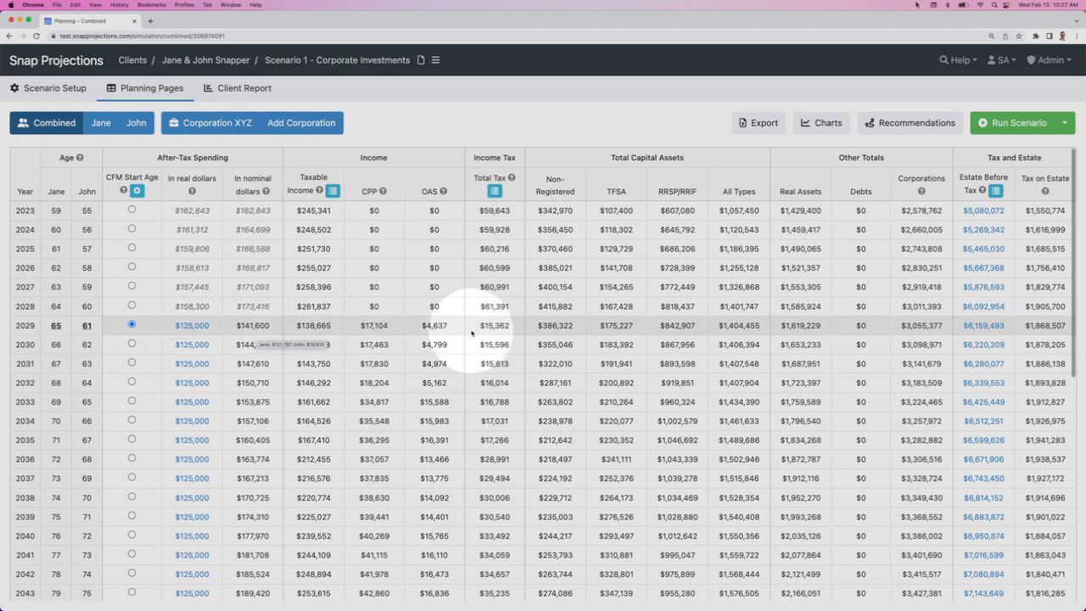
mouse_move(730, 331)
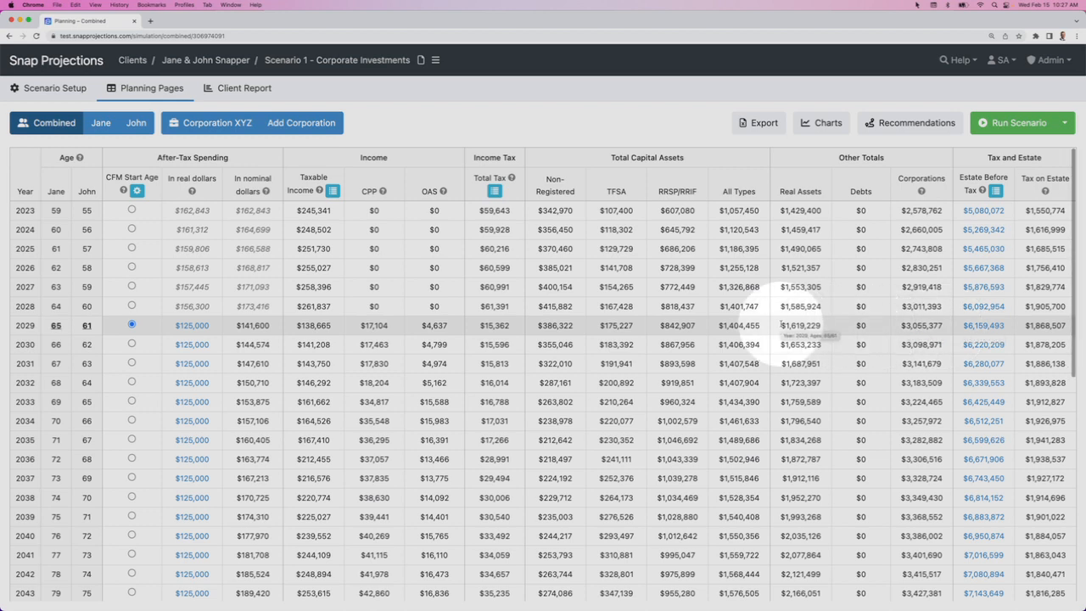
scroll(782, 325, down, 2)
scroll(781, 325, down, 6)
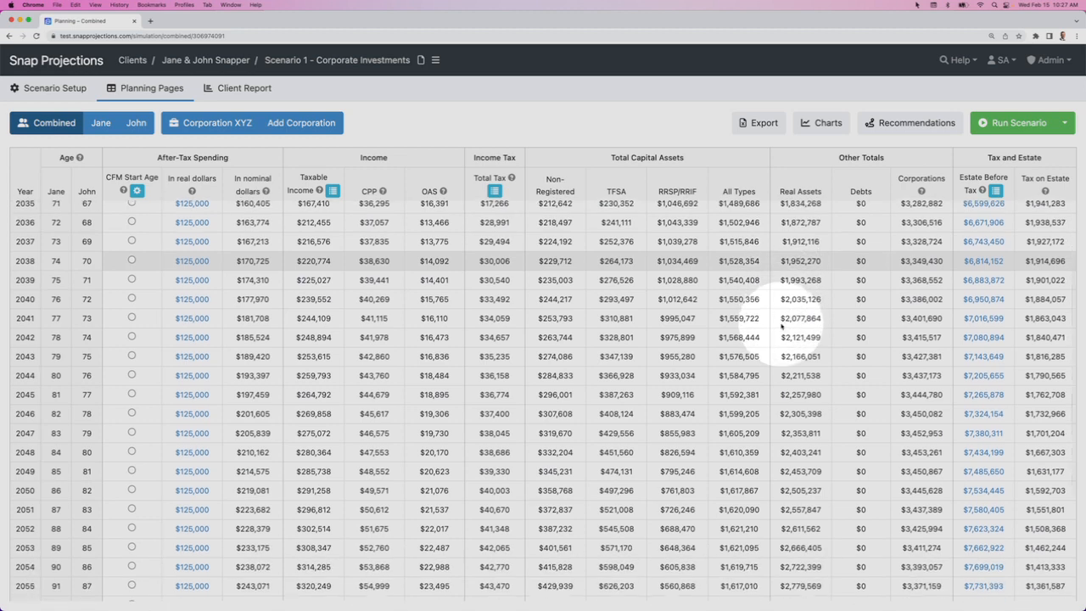
scroll(782, 324, down, 3)
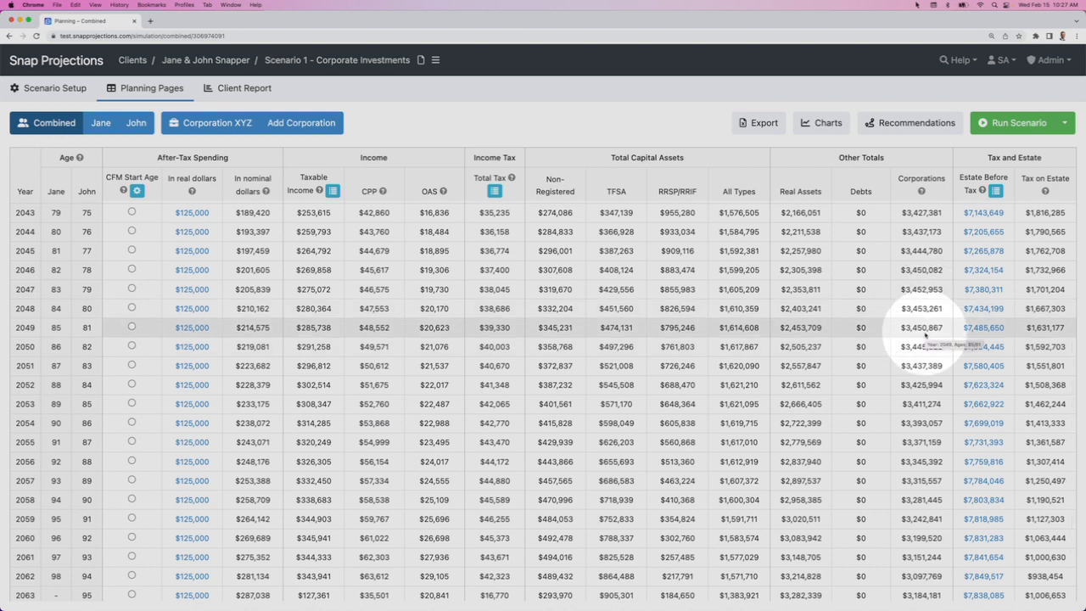
scroll(926, 336, down, 3)
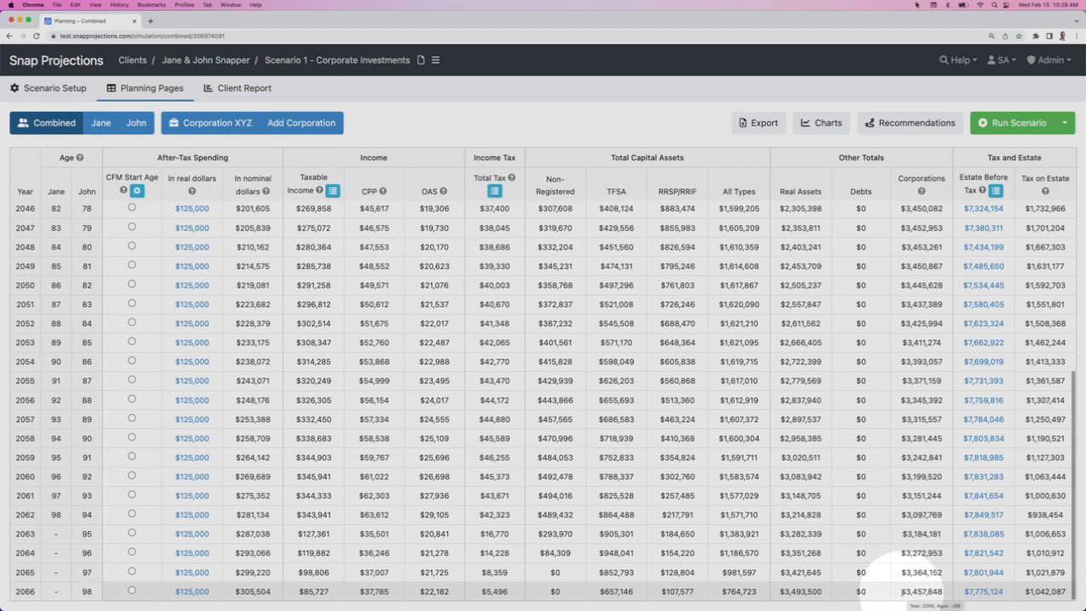
- Examine Corporation XYZ's projections through 2066, checking the dividends, investment values, withdrawals and income tax
click(211, 123)
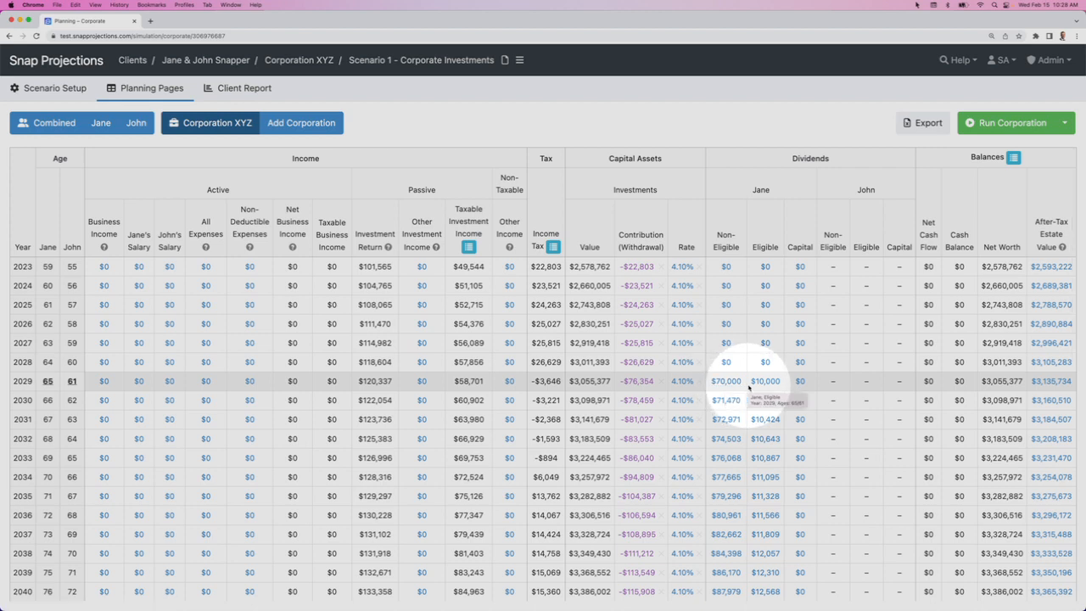
scroll(748, 387, down, 2)
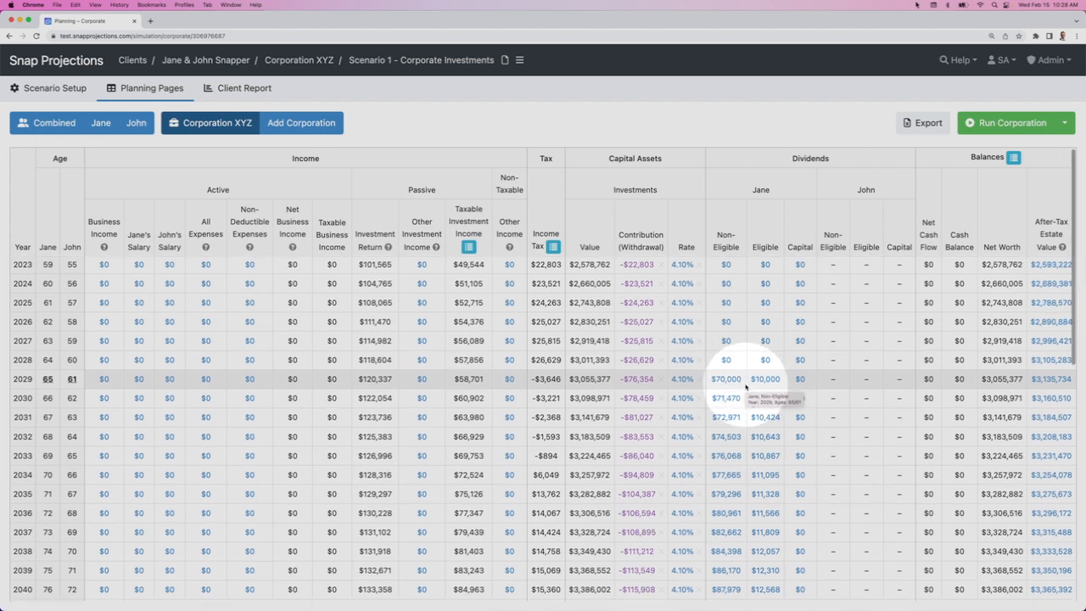
scroll(746, 387, down, 6)
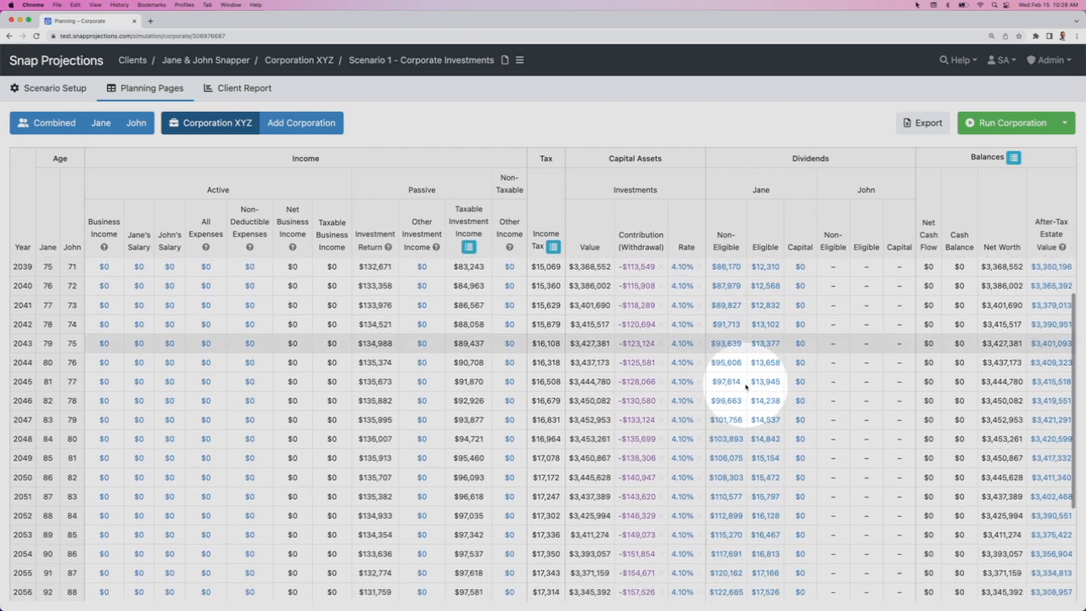
scroll(747, 387, down, 3)
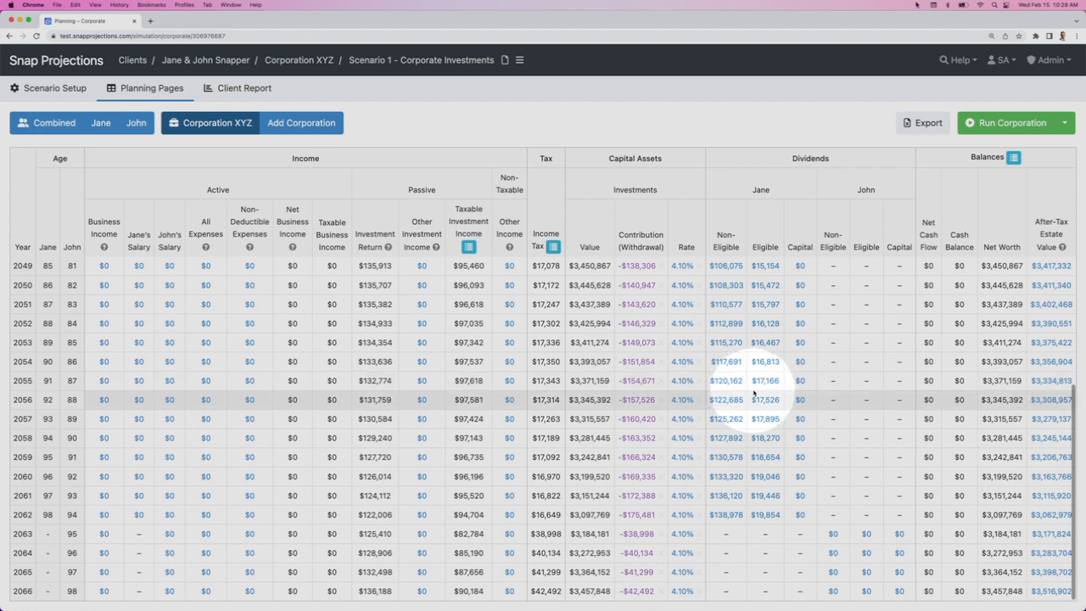
scroll(645, 369, up, 9)
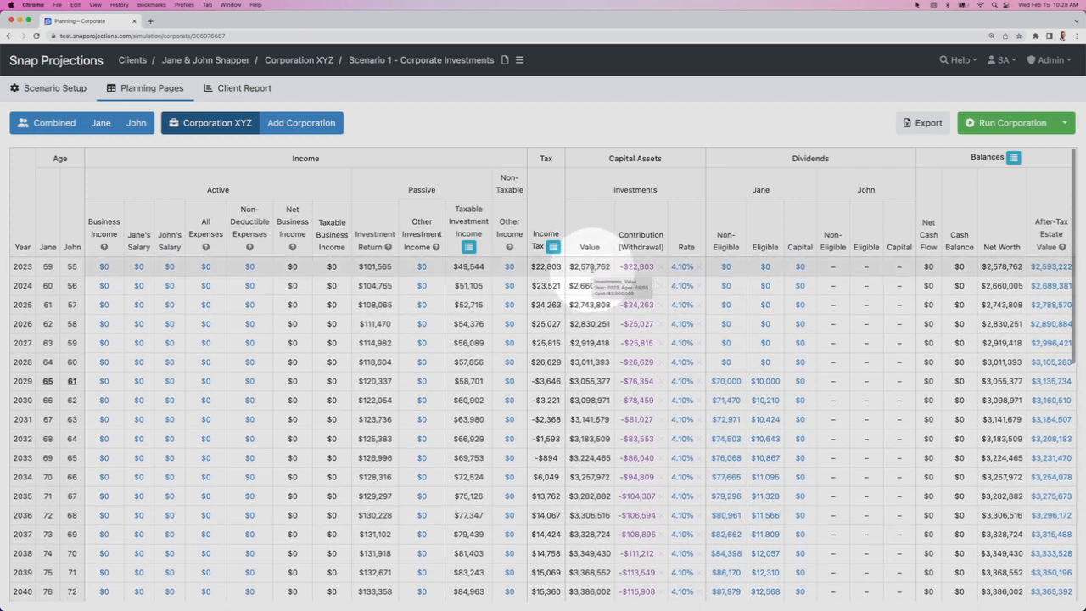
scroll(563, 272, down, 1)
scroll(563, 272, down, 4)
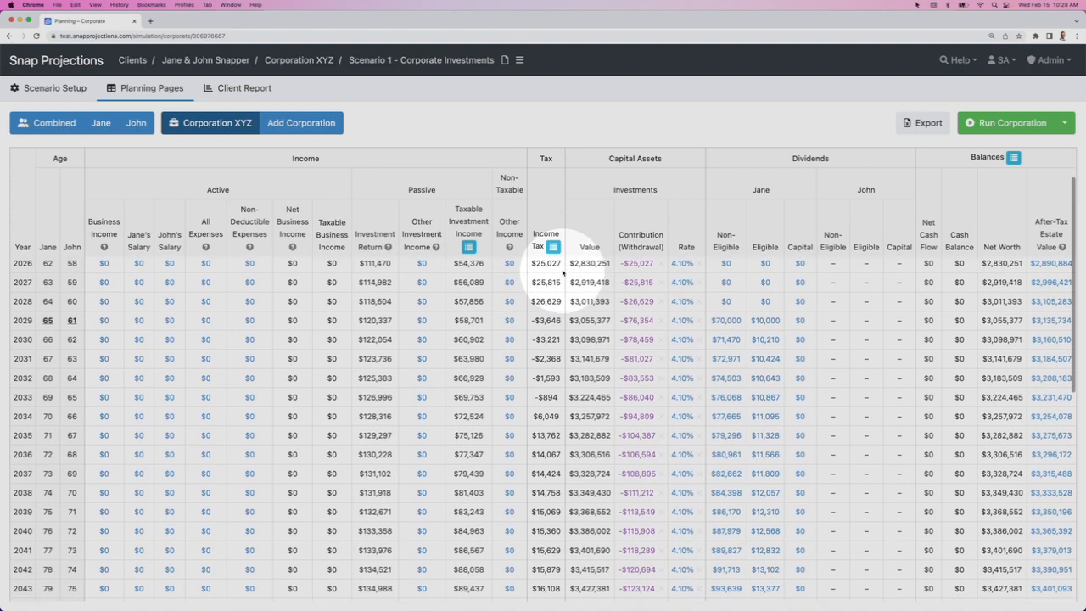
scroll(563, 273, down, 3)
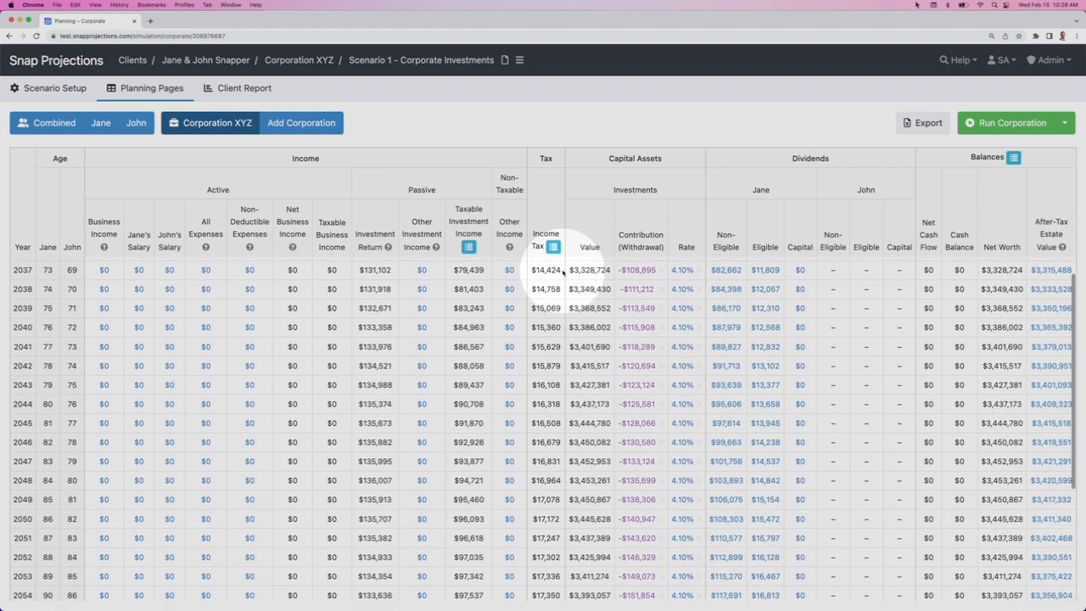
scroll(563, 273, down, 2)
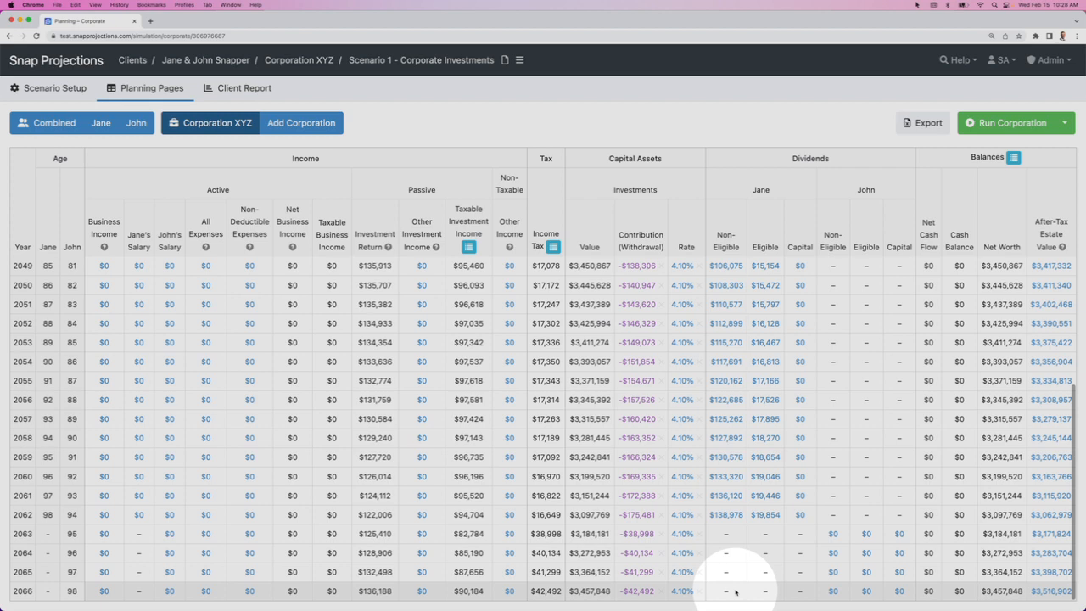
mouse_move(735, 592)
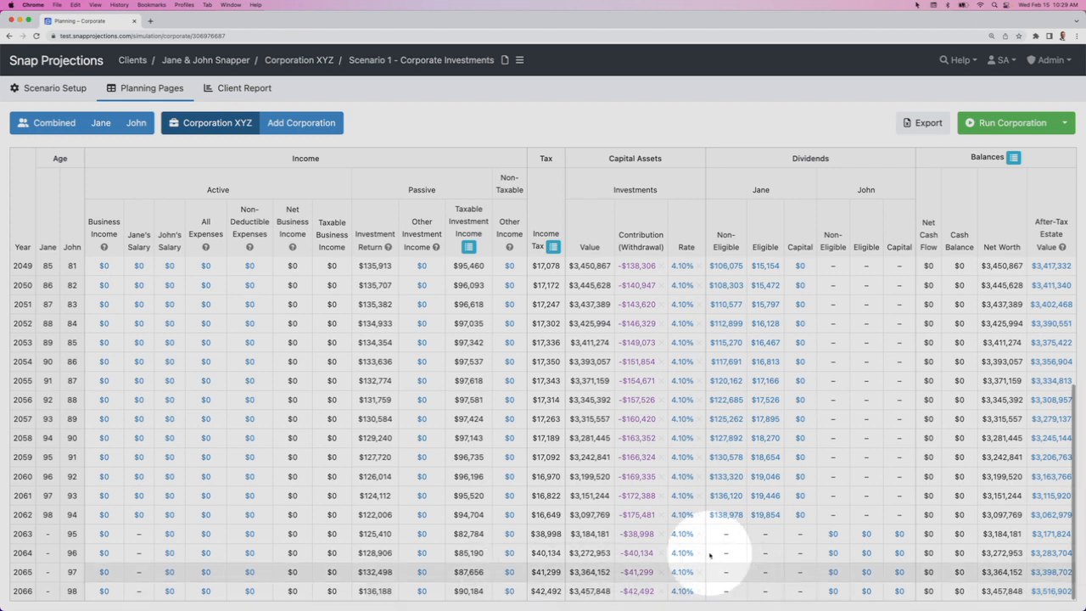
- Copy the Corporate Investments scenario and rename the copy as "Scenario 2 - Corporate Insurance"
click(520, 60)
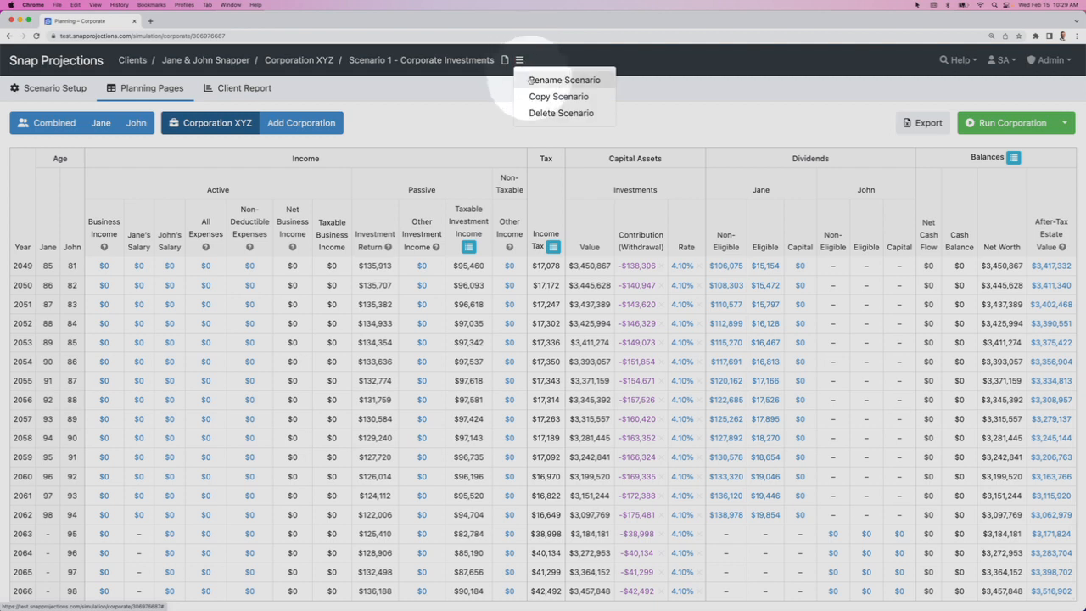
click(541, 96)
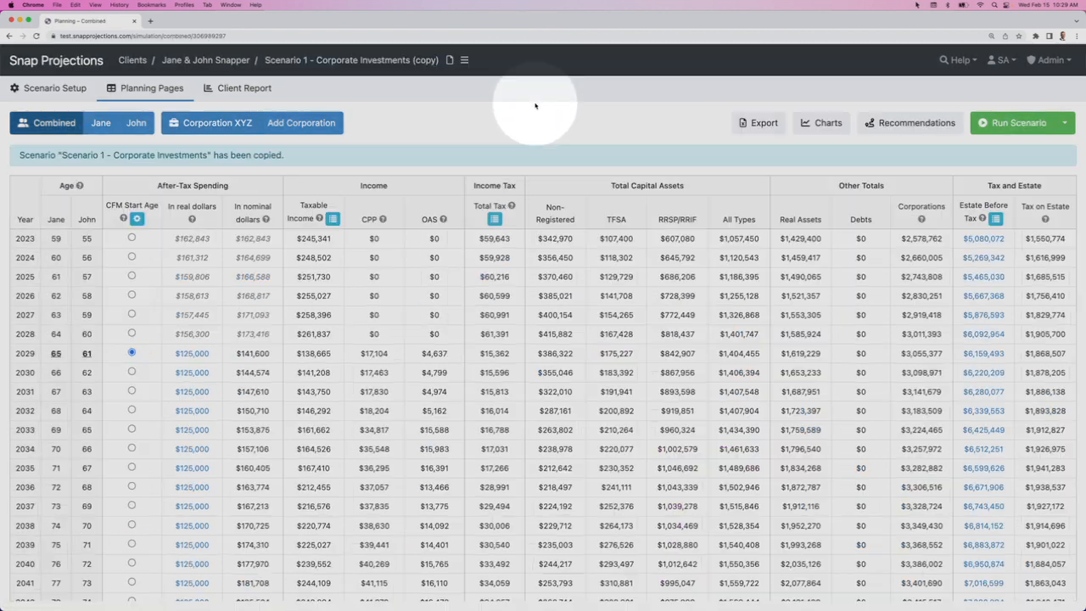
click(383, 64)
key(BackSpace)
text(2)
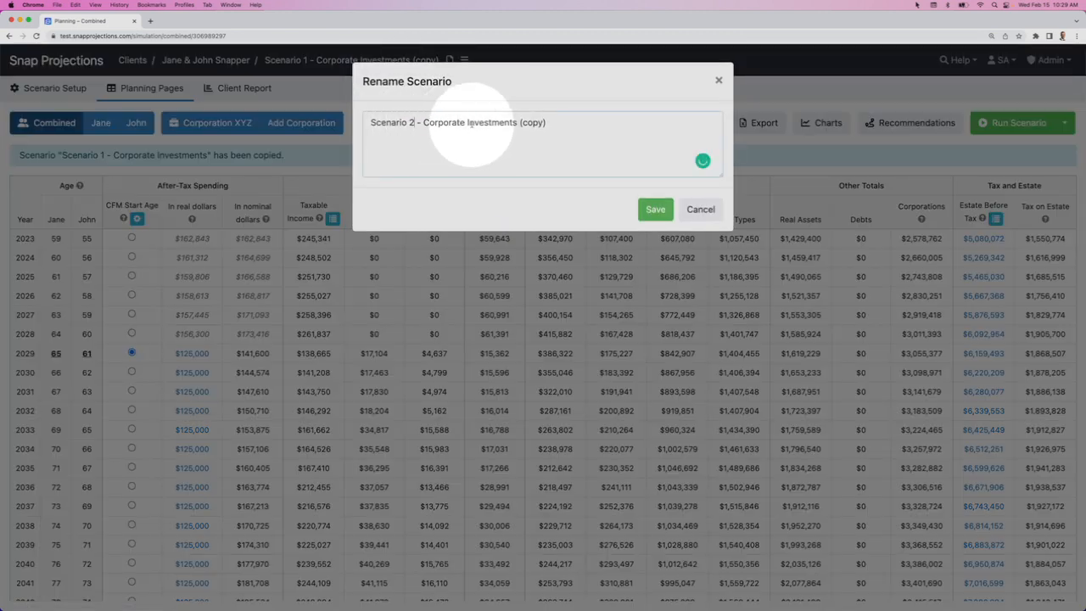
drag(468, 122, 557, 122)
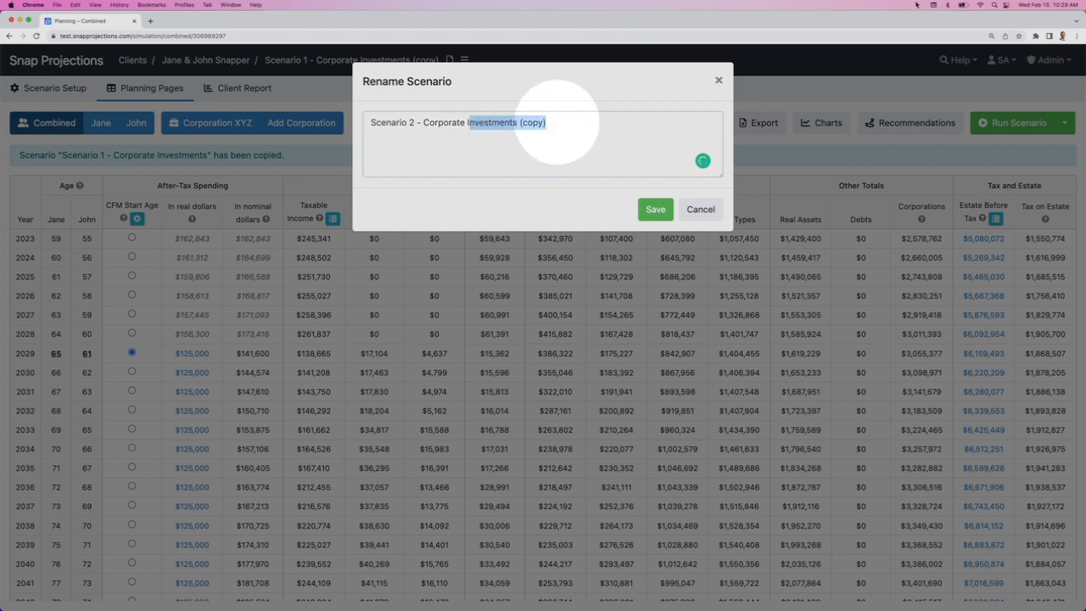
text(Insuranc)
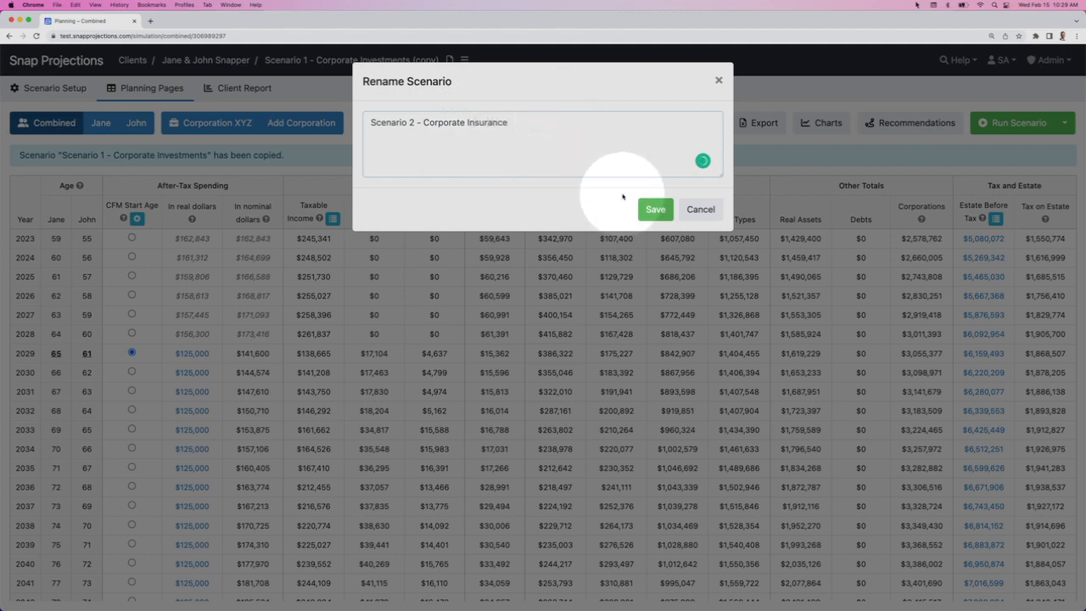
click(651, 208)
- Add an insurance policy to Corporation XYZ in the new scenario's setup, with the description "Corporate Policy"
click(213, 126)
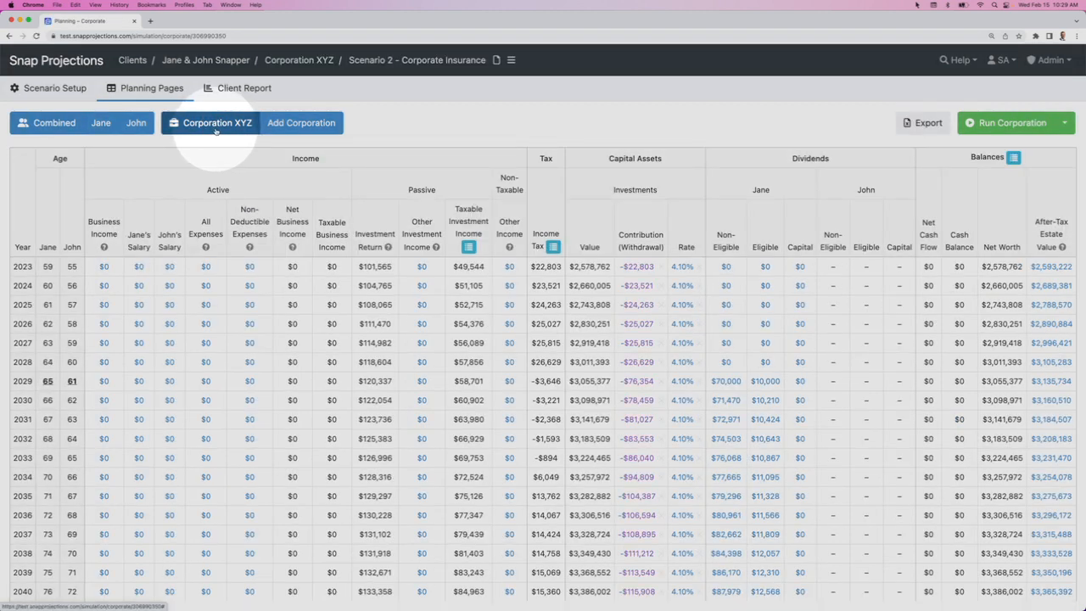
click(51, 88)
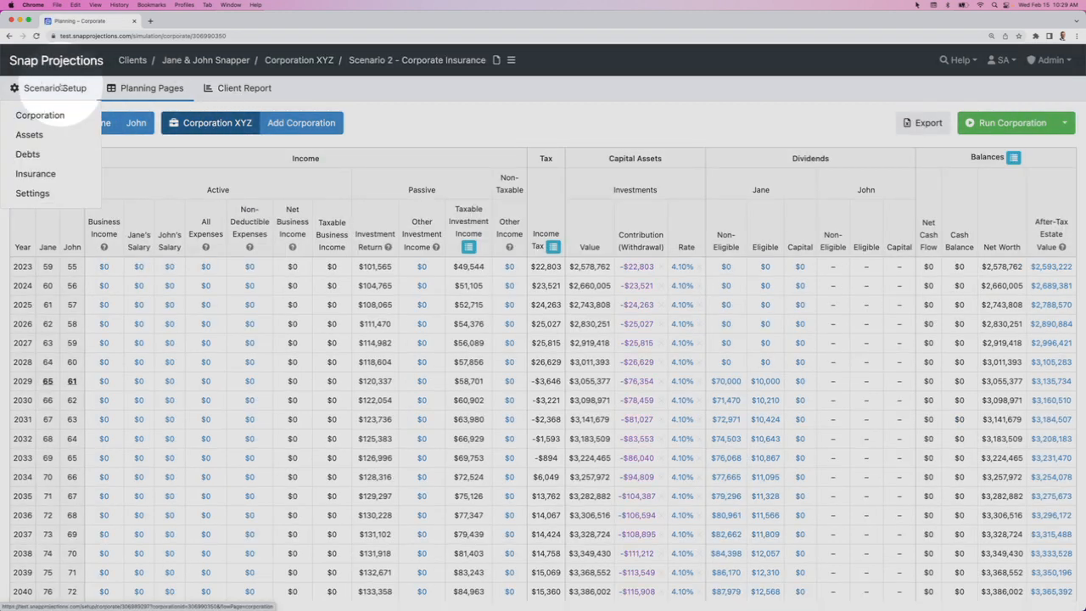
click(42, 176)
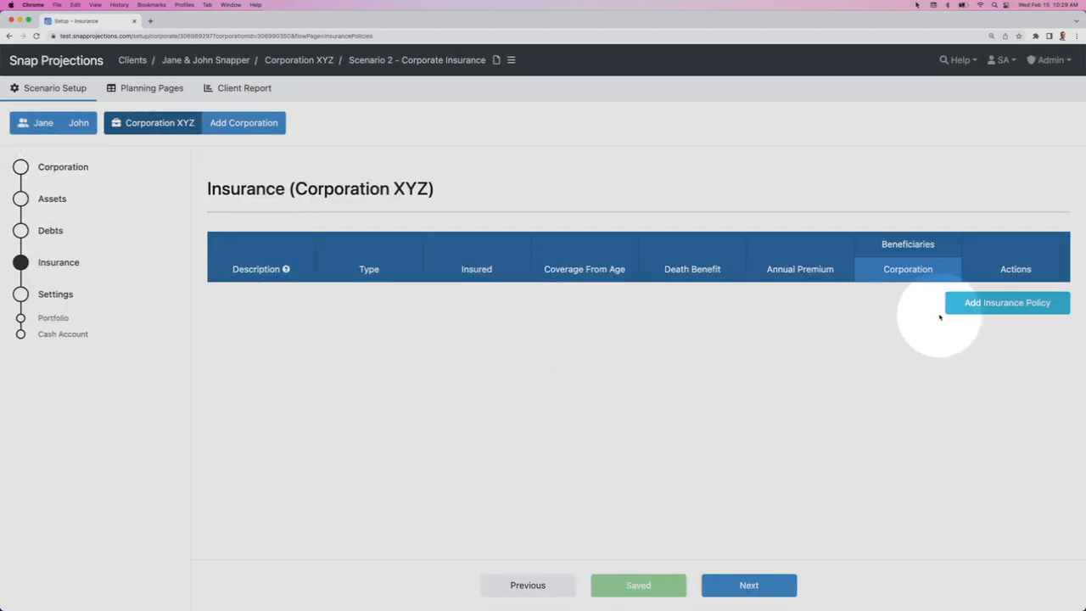
click(998, 304)
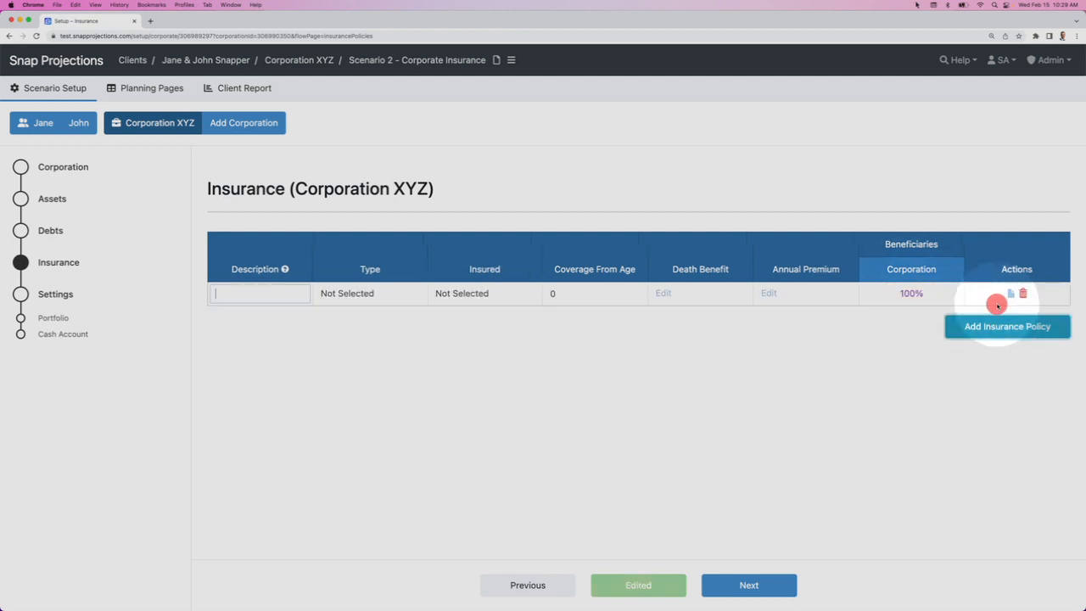
click(279, 293)
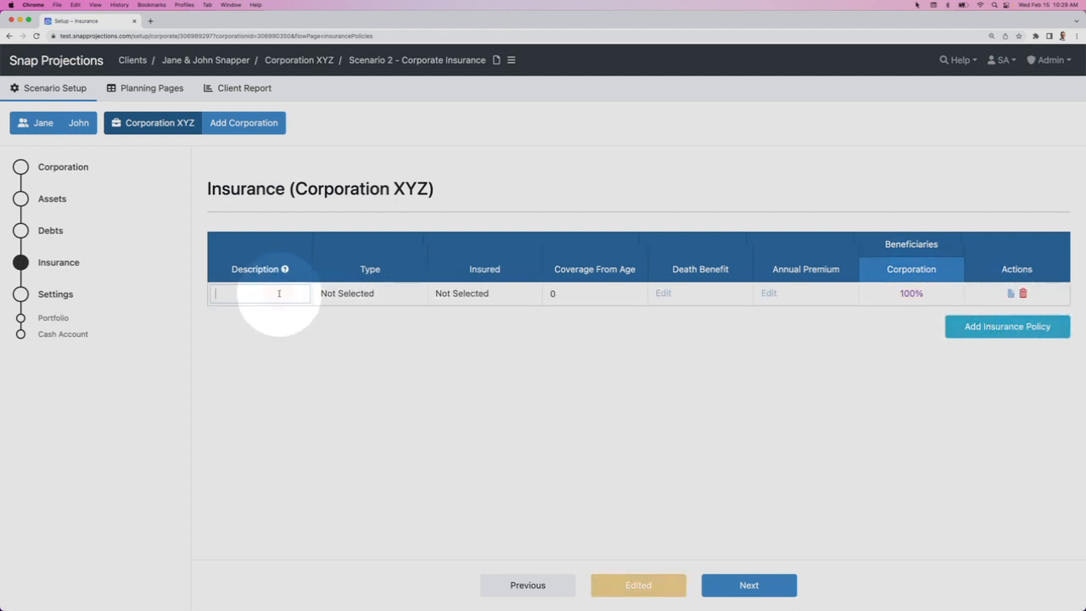
text(Corporate Policy)
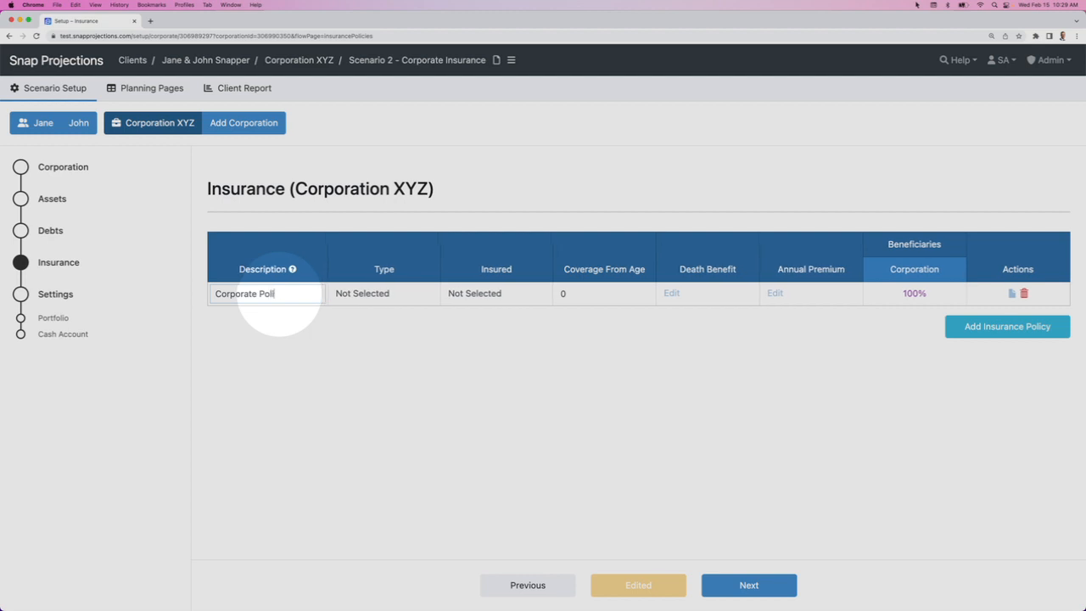
- Set the corporate policy's type to Whole Life and choose the younger spouse as the insured
click(387, 292)
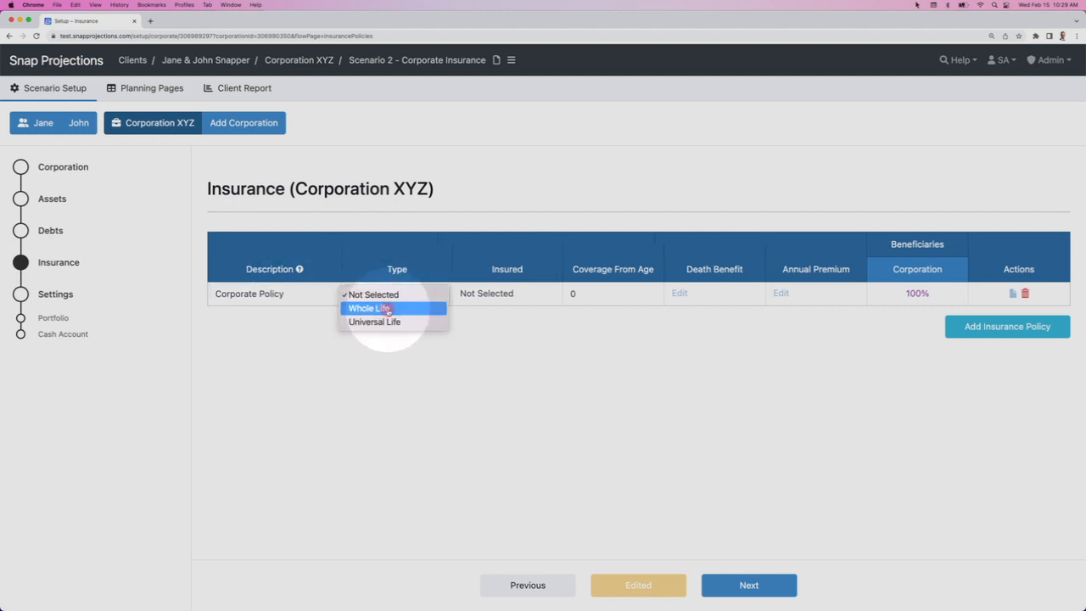
click(389, 310)
click(496, 295)
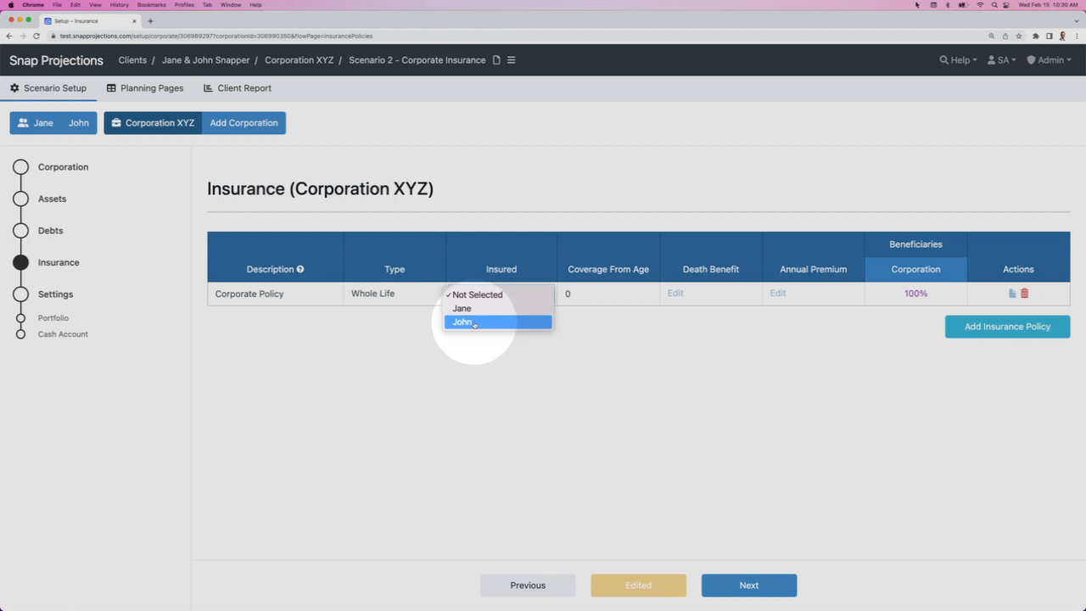
click(477, 323)
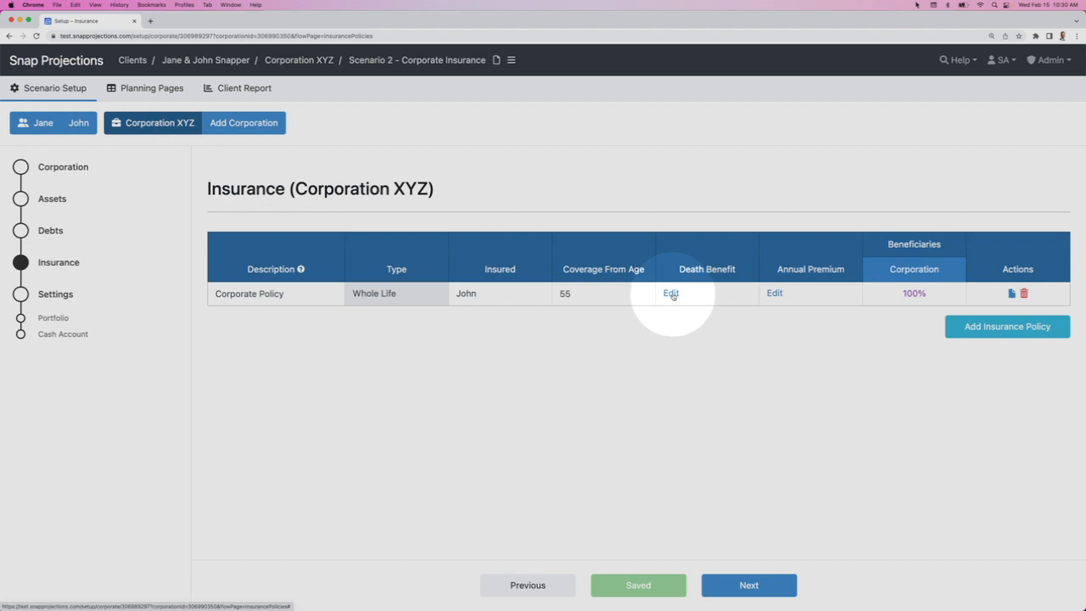
- Paste the copied illustration figures for death benefit, cash surrender value, adjusted cost base and annual premium into the policy, starting at 2023
click(671, 294)
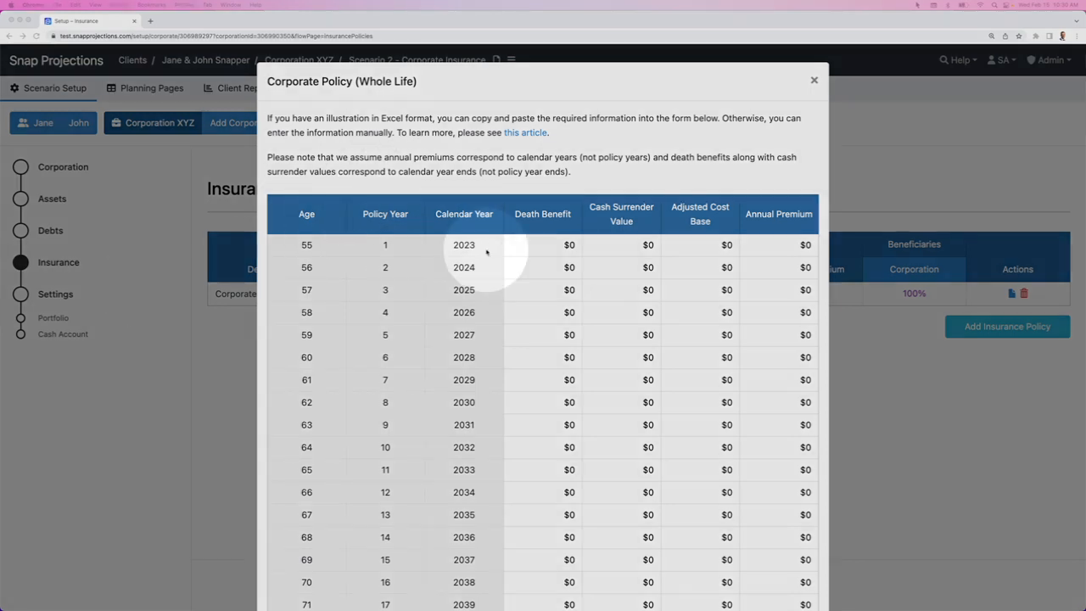
key(super+v)
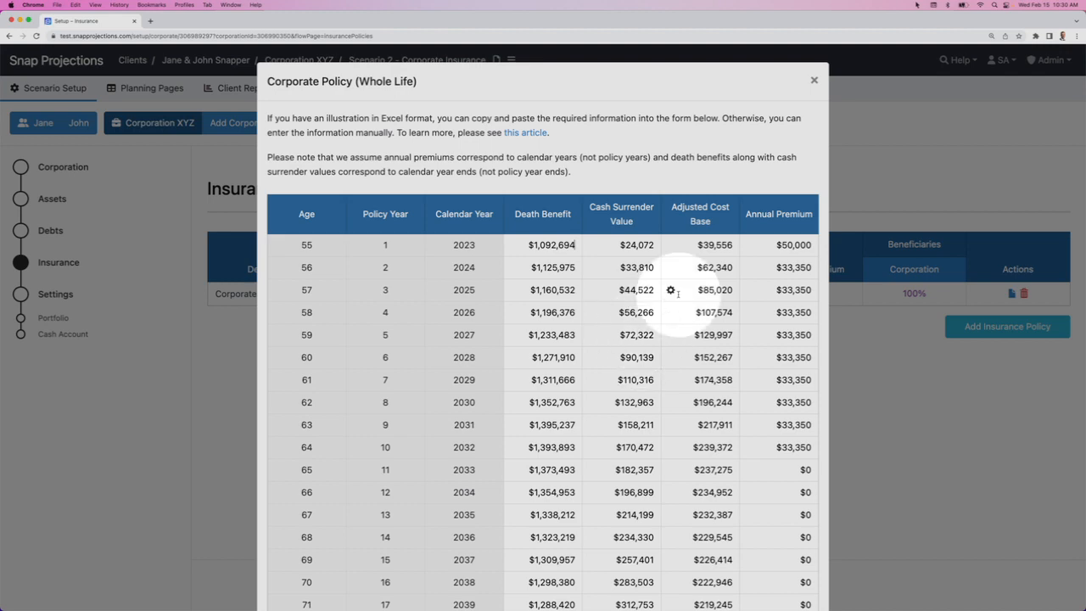
click(814, 80)
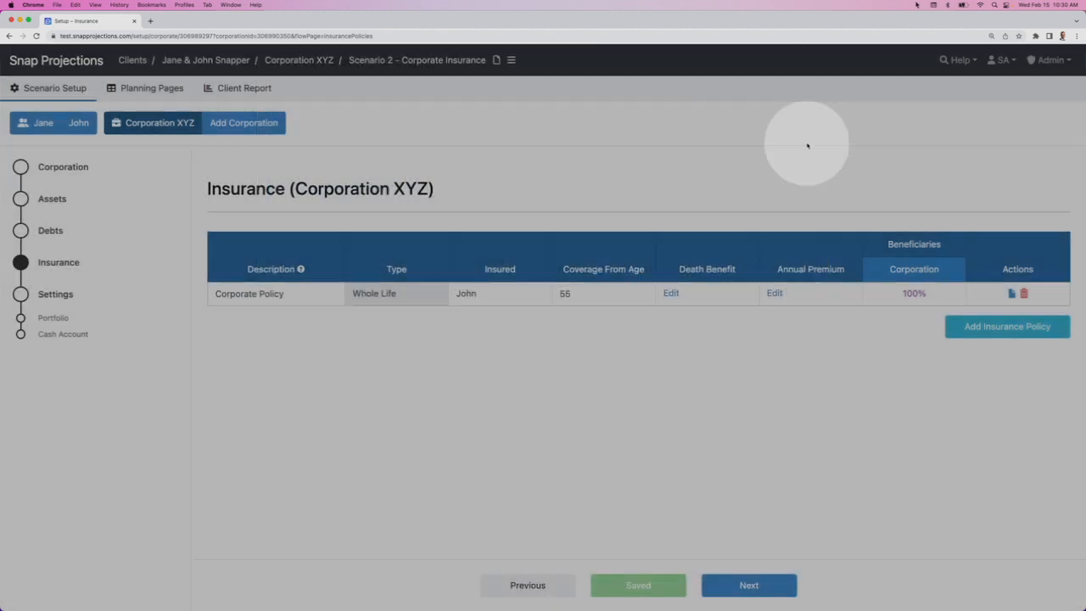
- Review the whole life policy's death benefit, cash surrender value and premiums alongside the investment withdrawals in Corporation XYZ's planning table
click(151, 89)
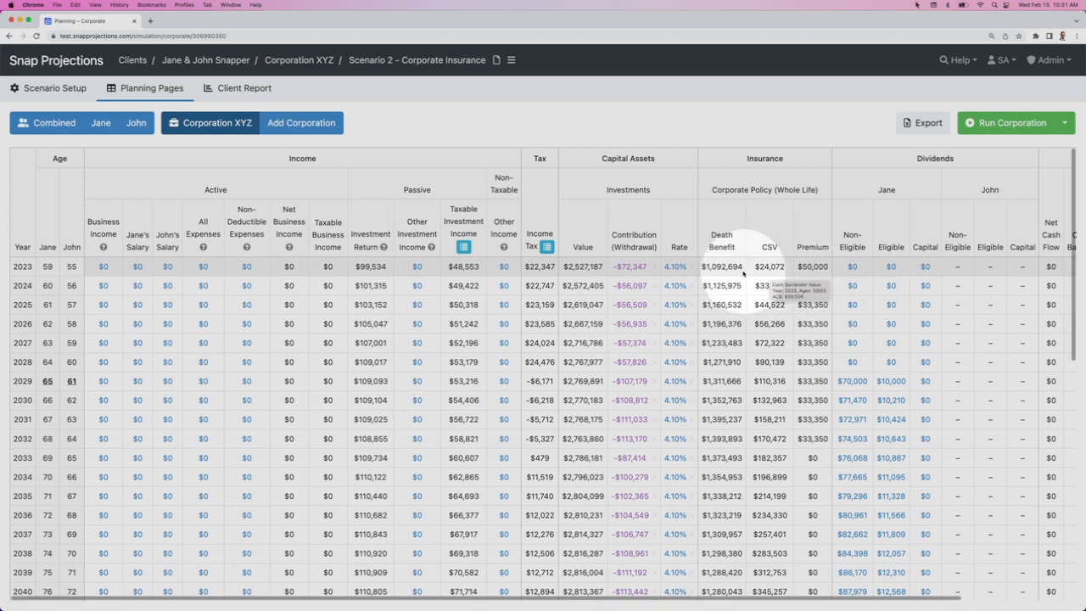
mouse_move(740, 273)
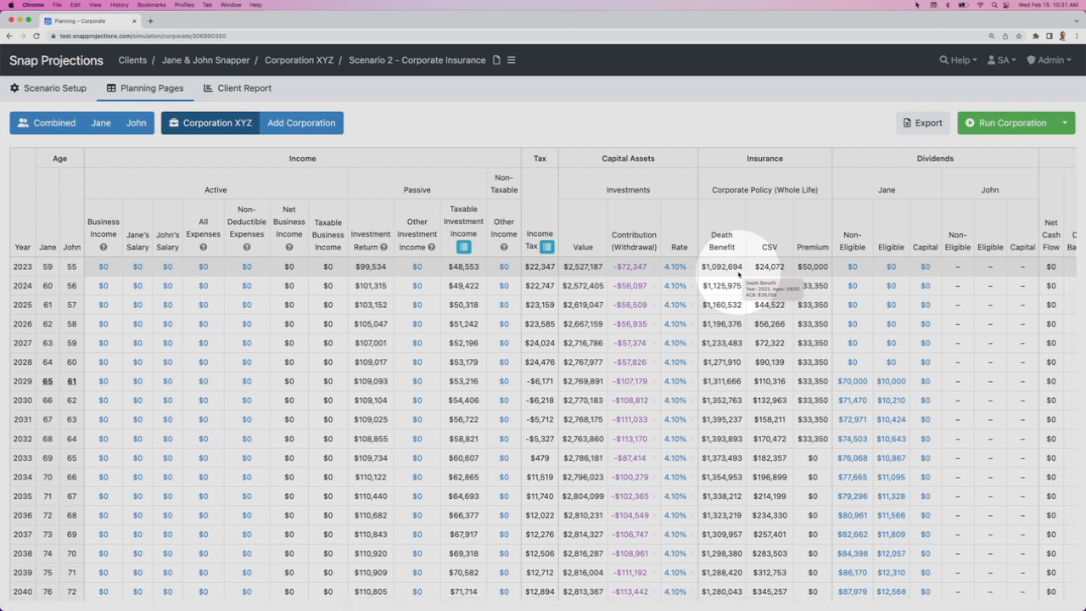
mouse_move(640, 275)
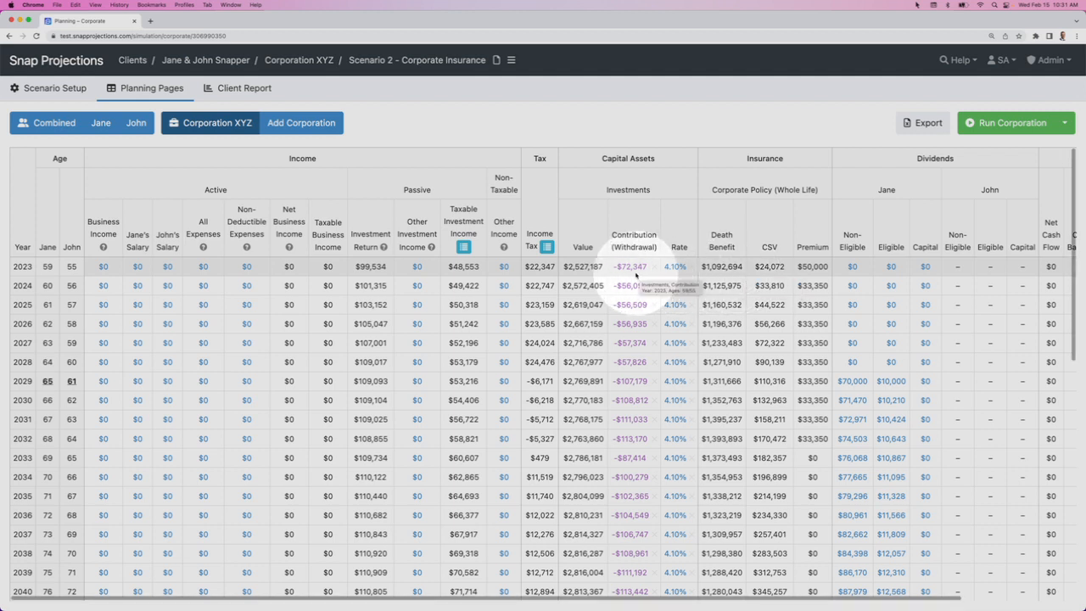
scroll(637, 275, right, 1)
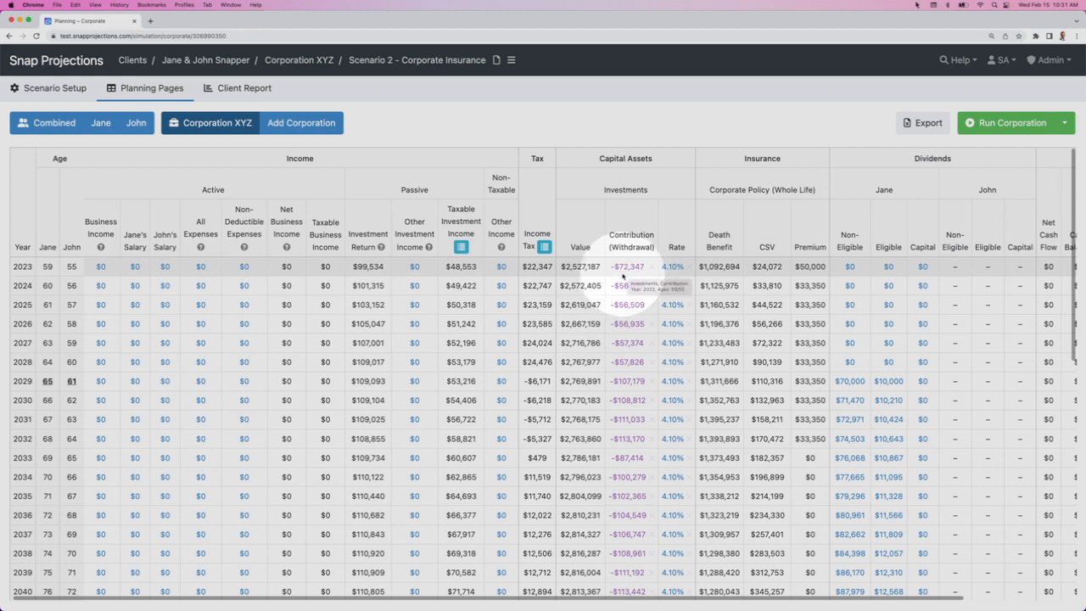
- Examine Corporation XYZ's yearly investment withdrawals, policy premiums, death benefit and investment value from 2023 through 2066
mouse_move(535, 273)
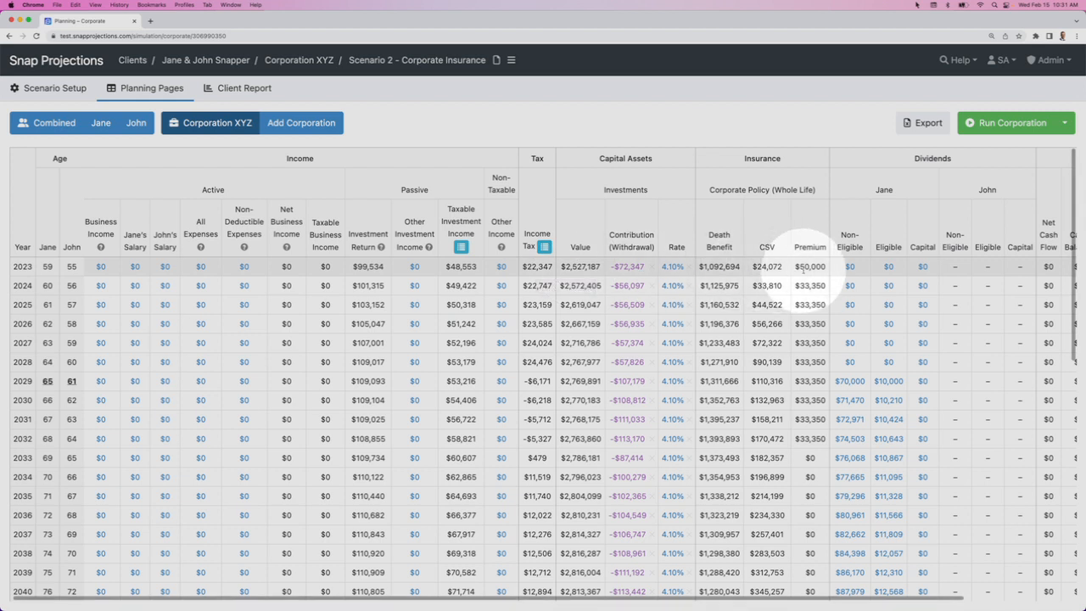
mouse_move(806, 270)
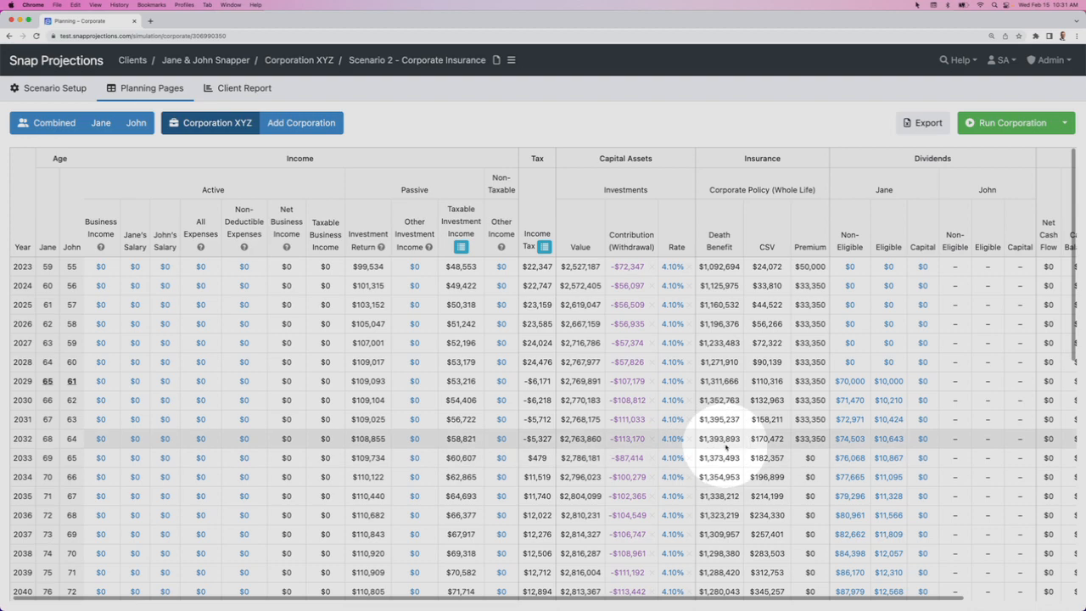
scroll(726, 447, down, 10)
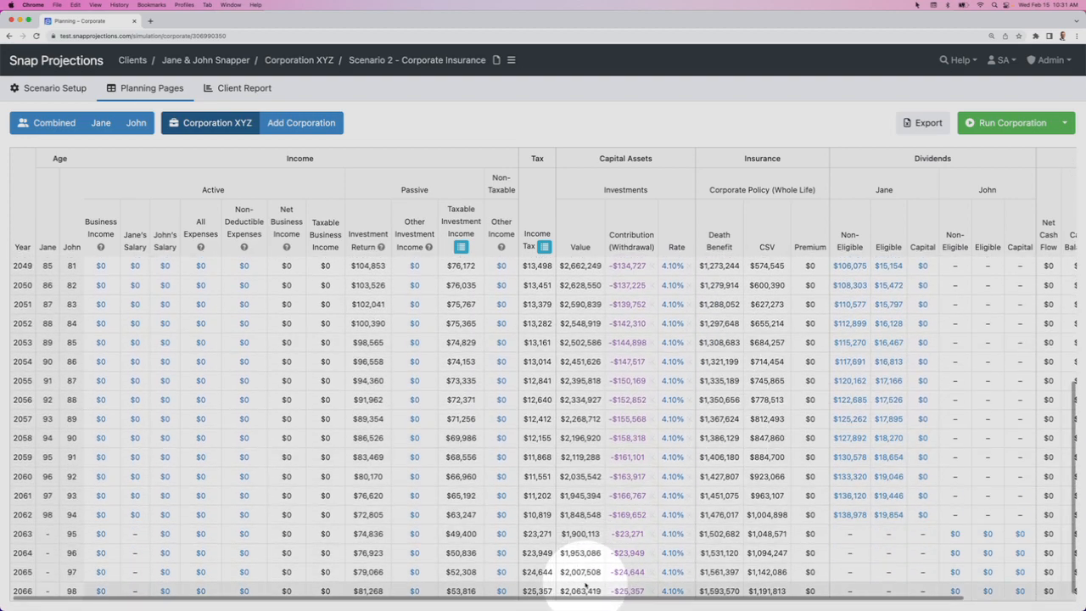
mouse_move(589, 585)
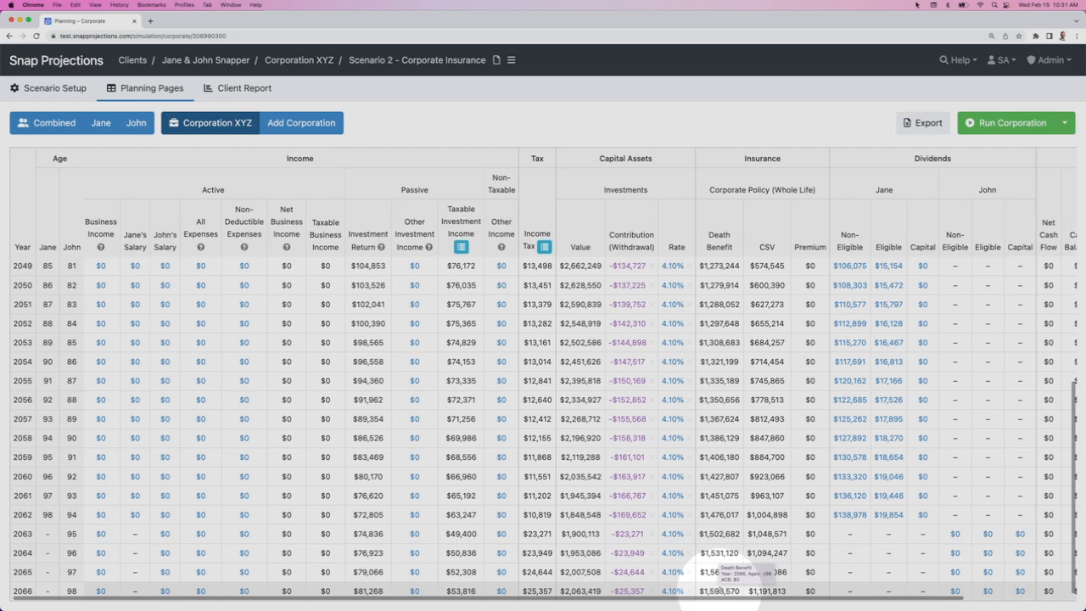
scroll(720, 584, up, 10)
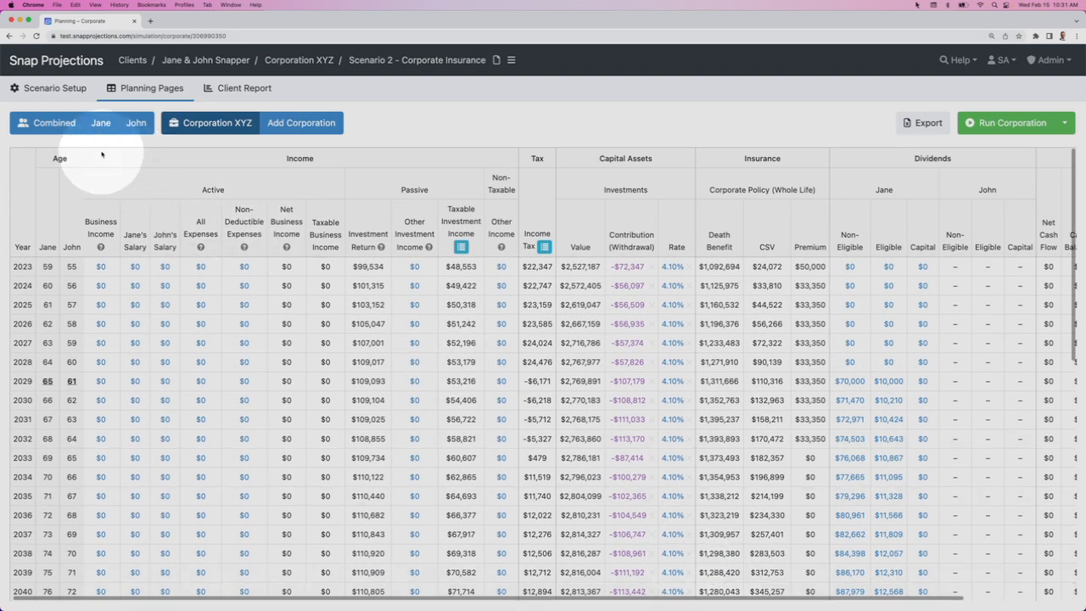
- Open the 2066 net worth and estate summary from the combined planning table and review the insurance scenario's after-tax estate alone
click(53, 127)
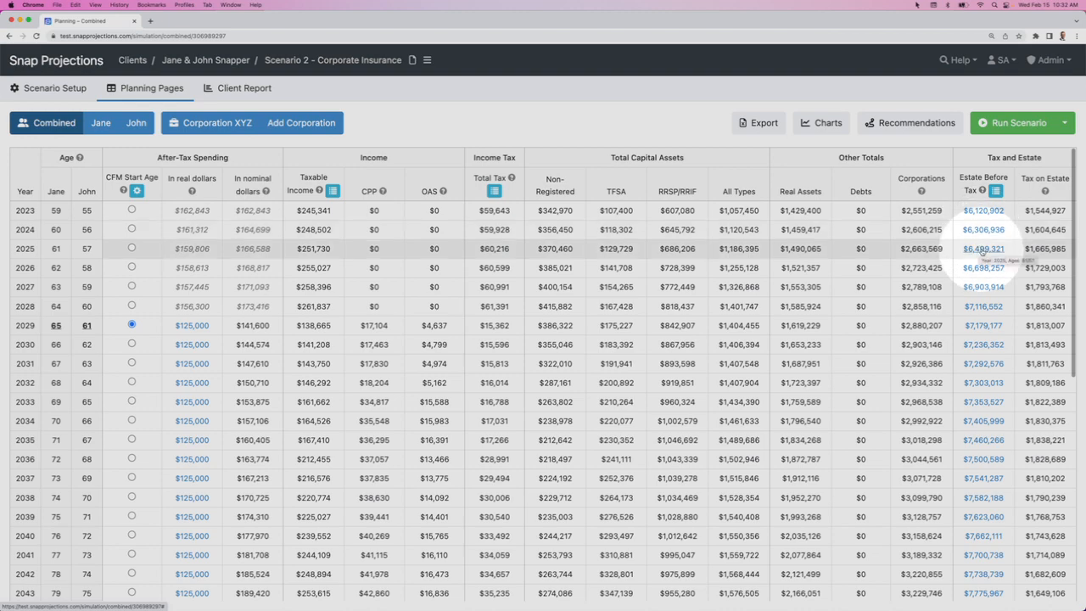
scroll(983, 252, down, 10)
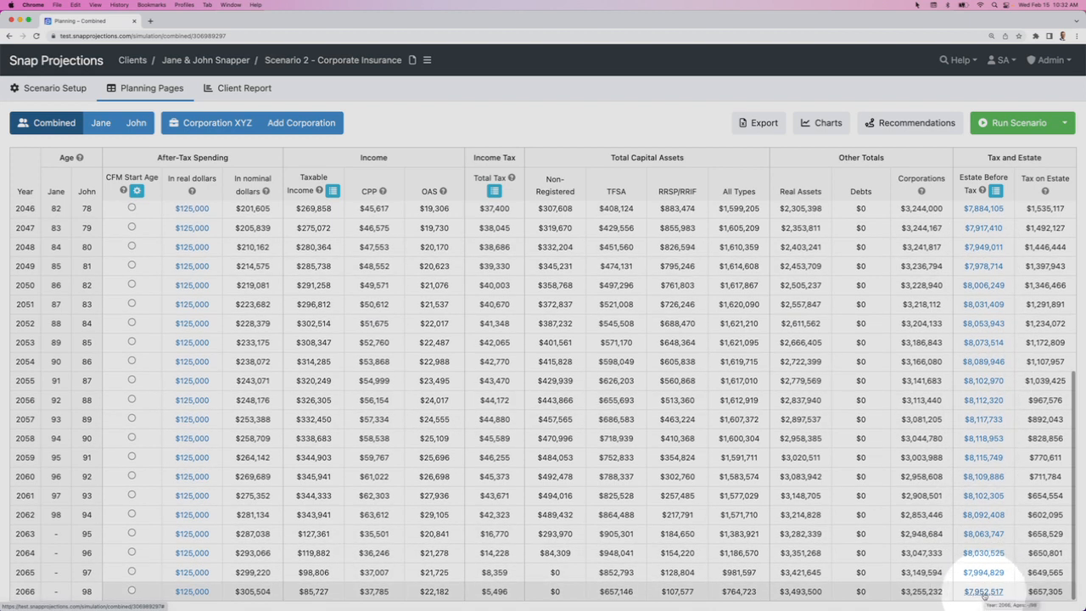
click(984, 593)
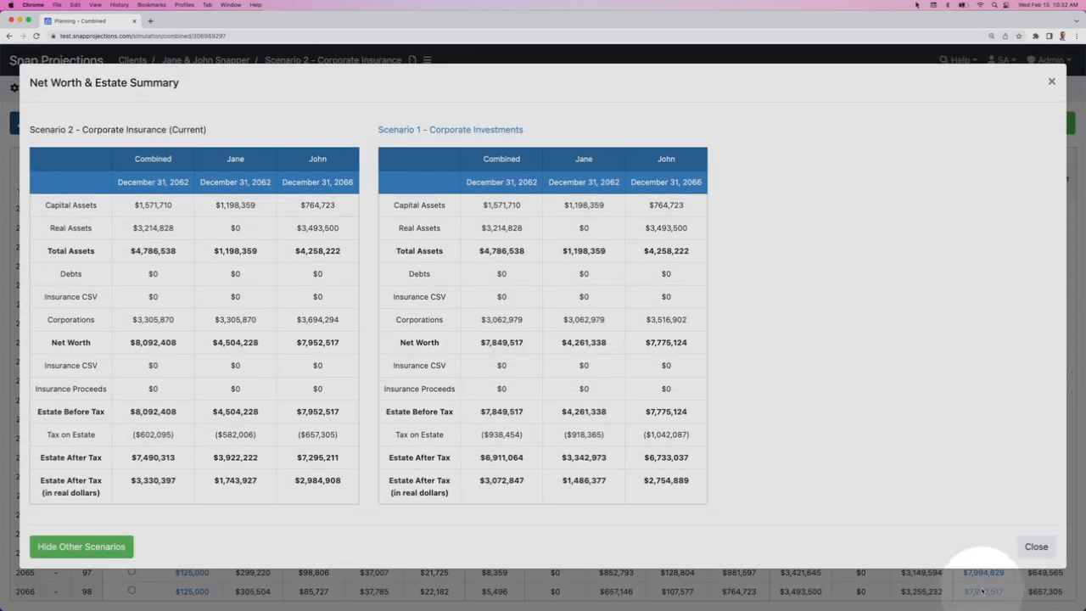
click(70, 545)
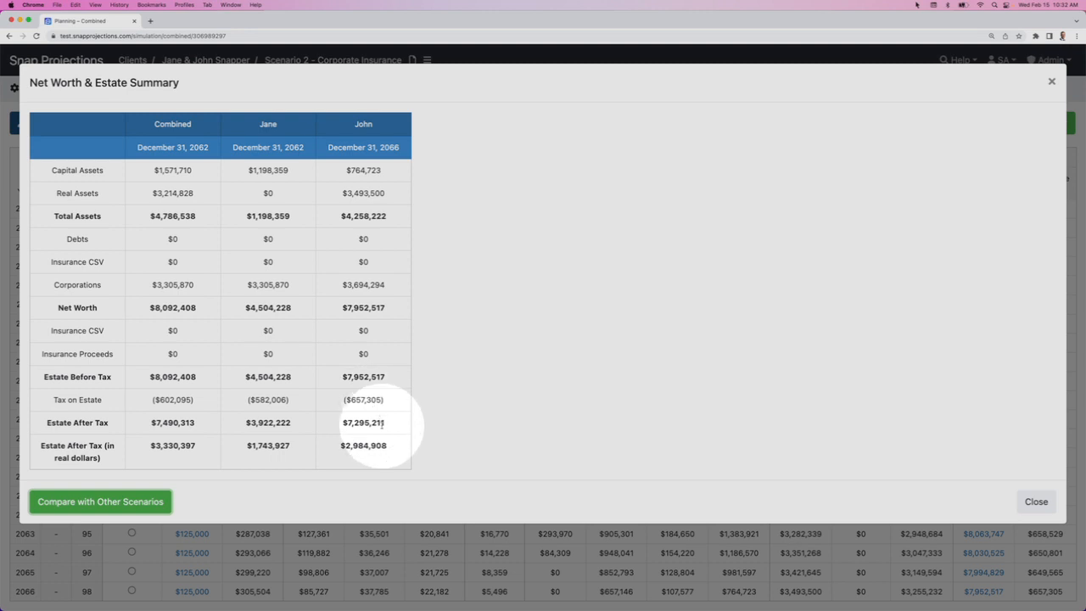
drag(389, 427, 343, 424)
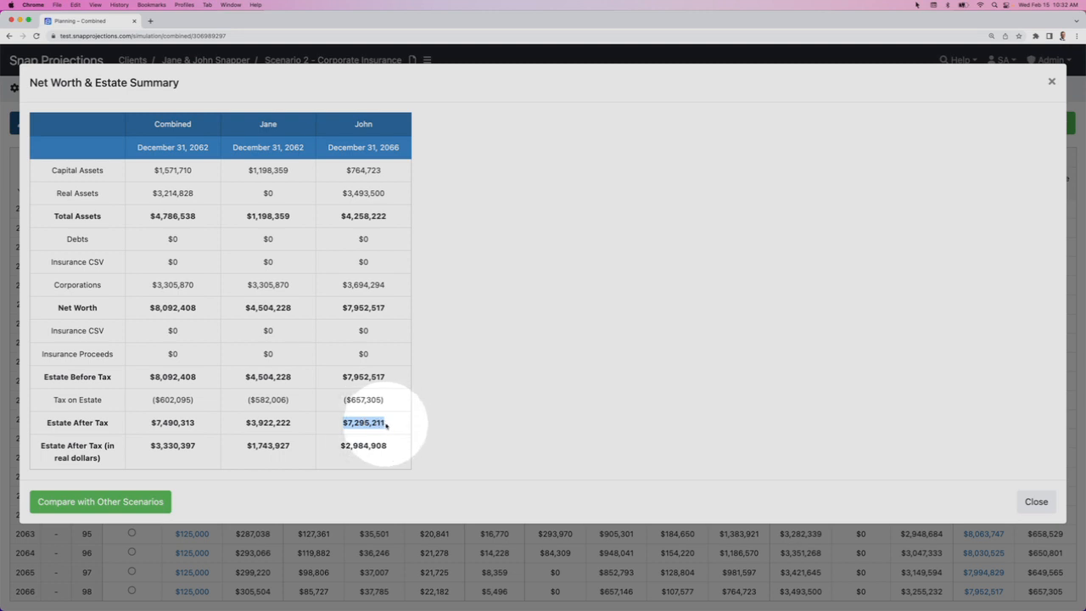
- Compare the 2066 estate summary with Scenario 1 - Corporate Investments, checking estate before tax, tax on estate and estate after tax
click(101, 502)
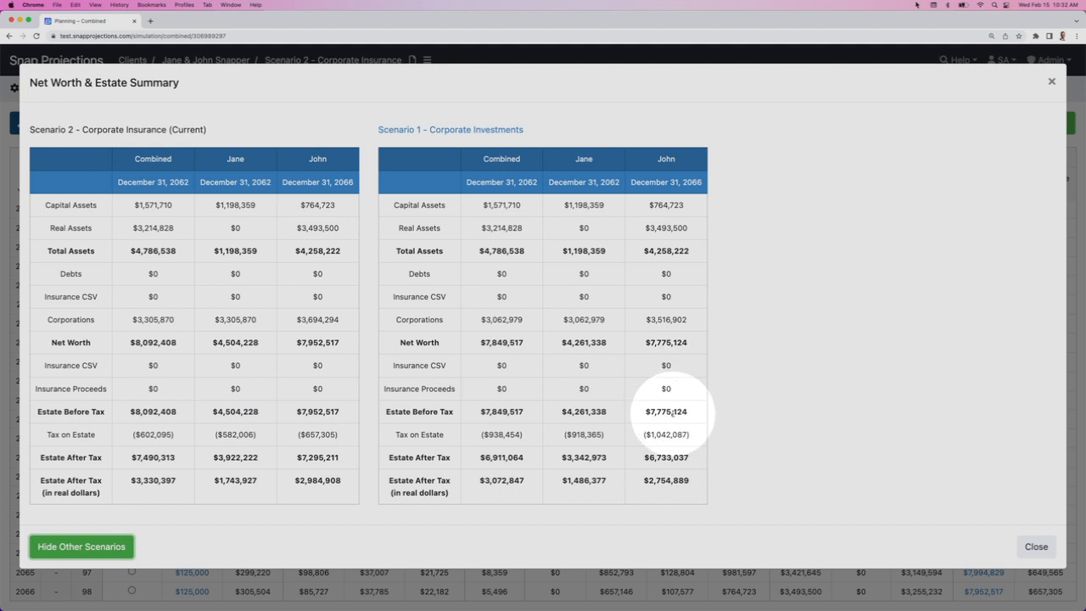
drag(687, 411, 645, 412)
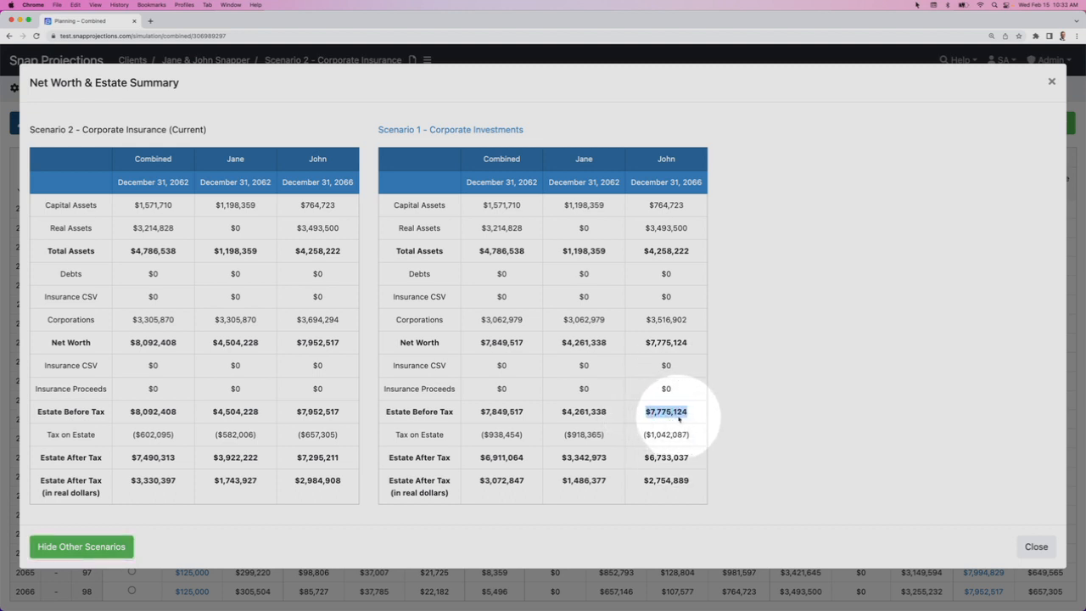
drag(691, 434, 632, 433)
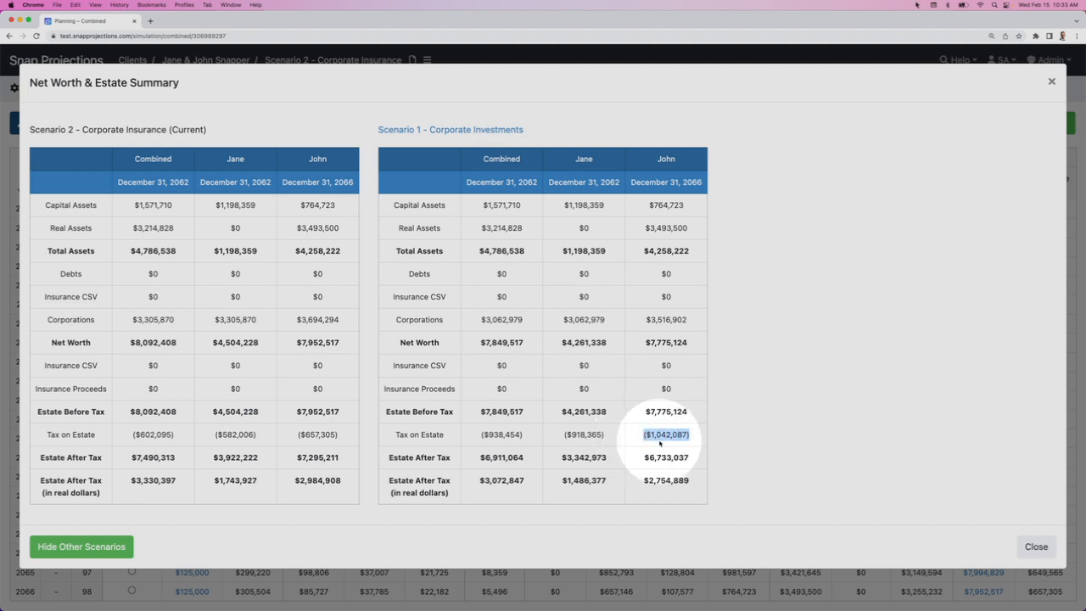
drag(703, 457, 652, 464)
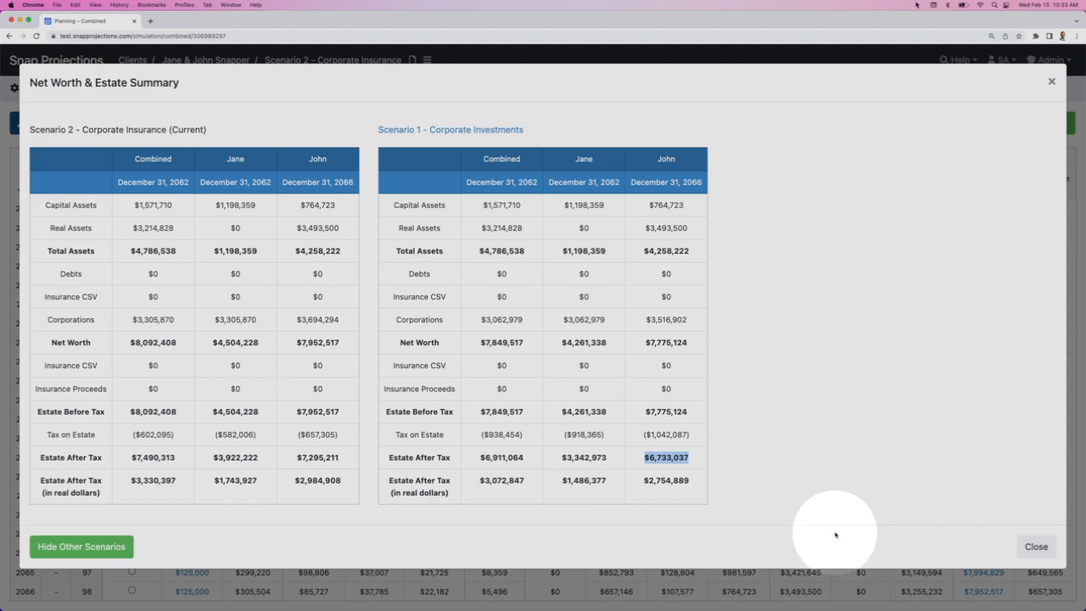
click(1034, 547)
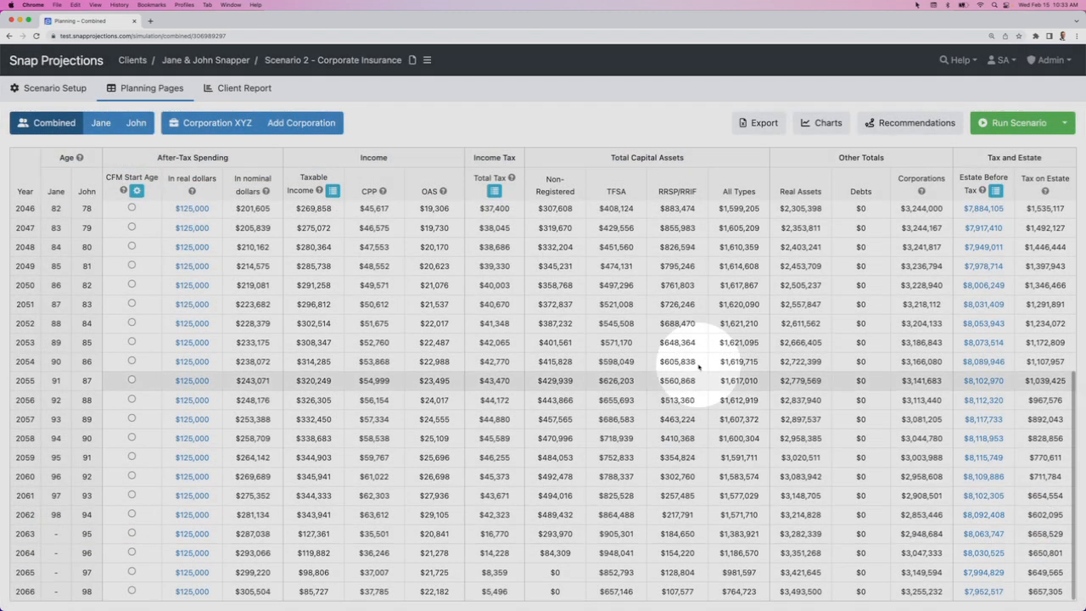
- Review Corporation XYZ's net worth and cash surrender value columns through 2066, including the 2066 after-tax estate value breakdown
click(208, 123)
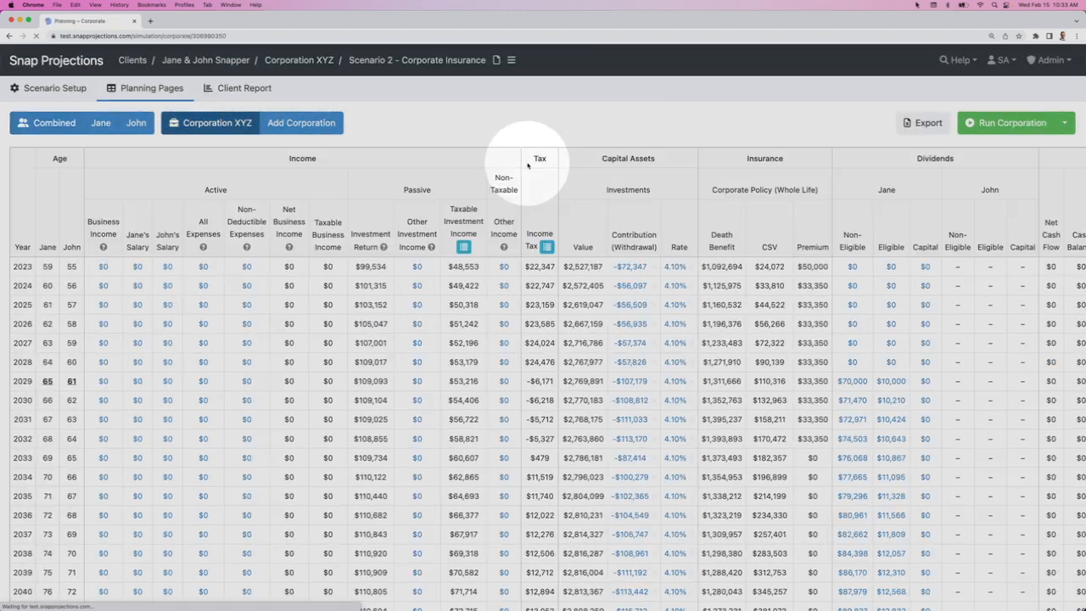
scroll(959, 230, right, 3)
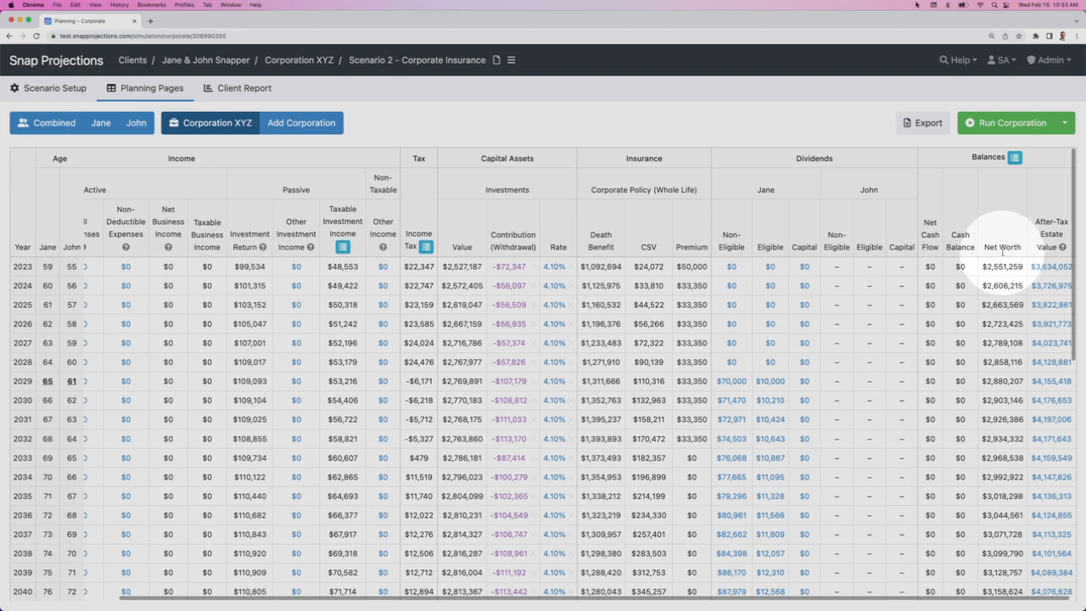
scroll(1001, 268, down, 6)
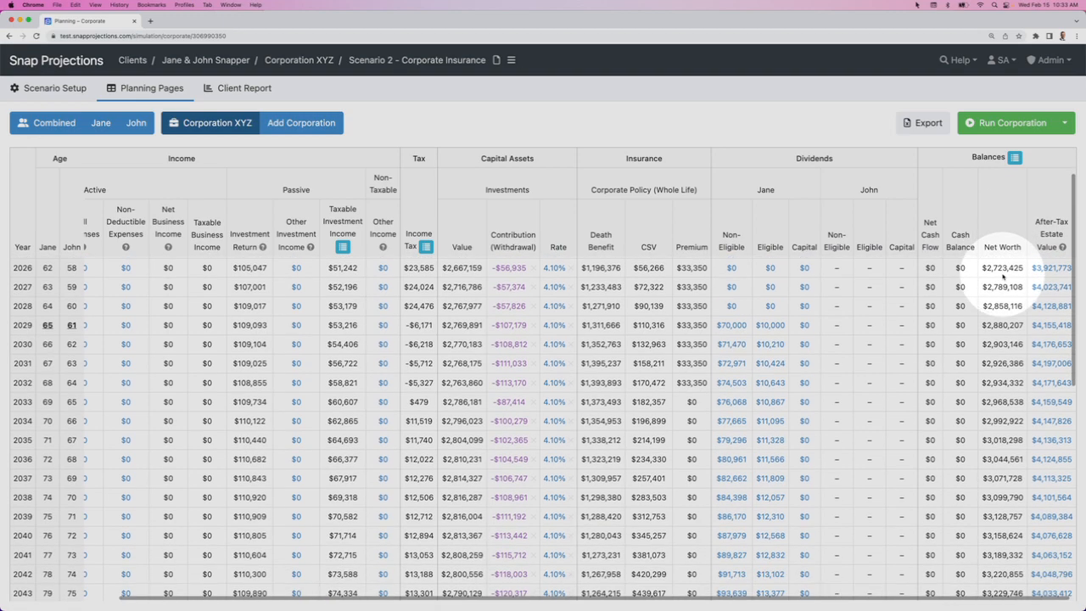
scroll(1002, 273, down, 6)
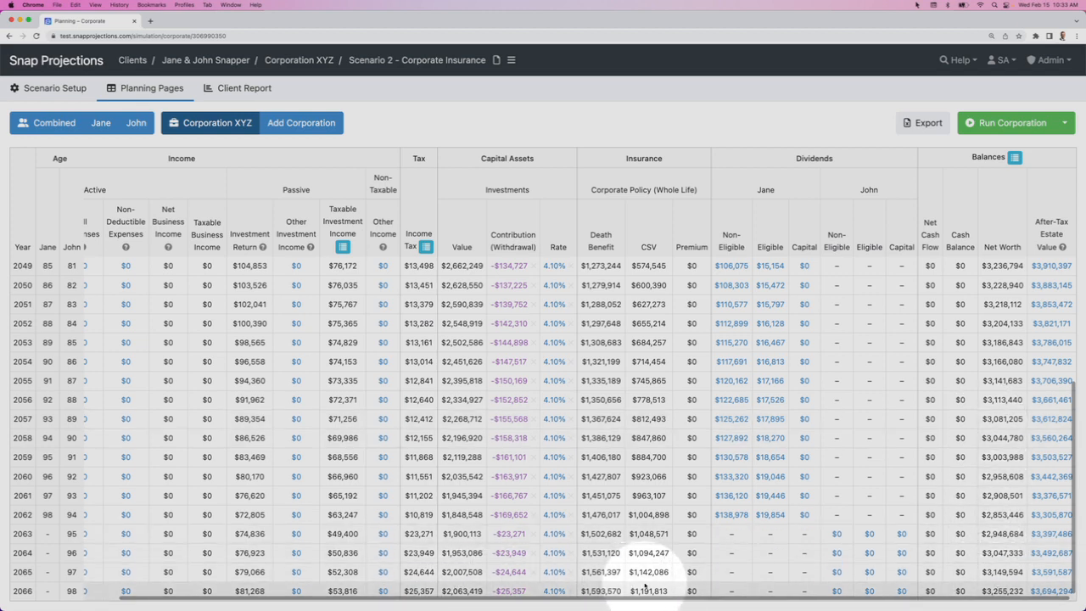
mouse_move(648, 587)
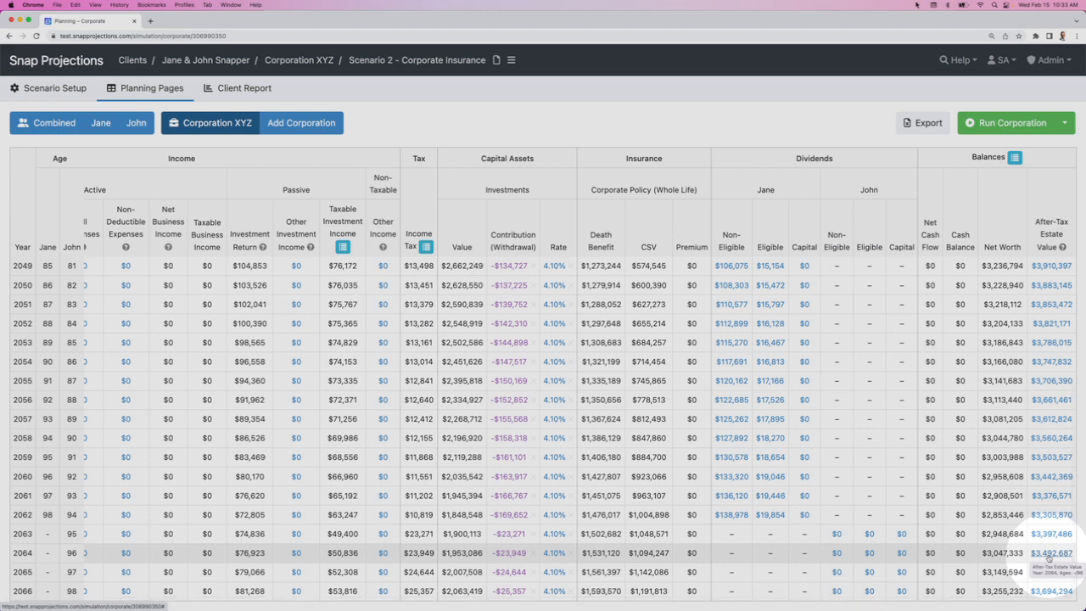
click(1053, 592)
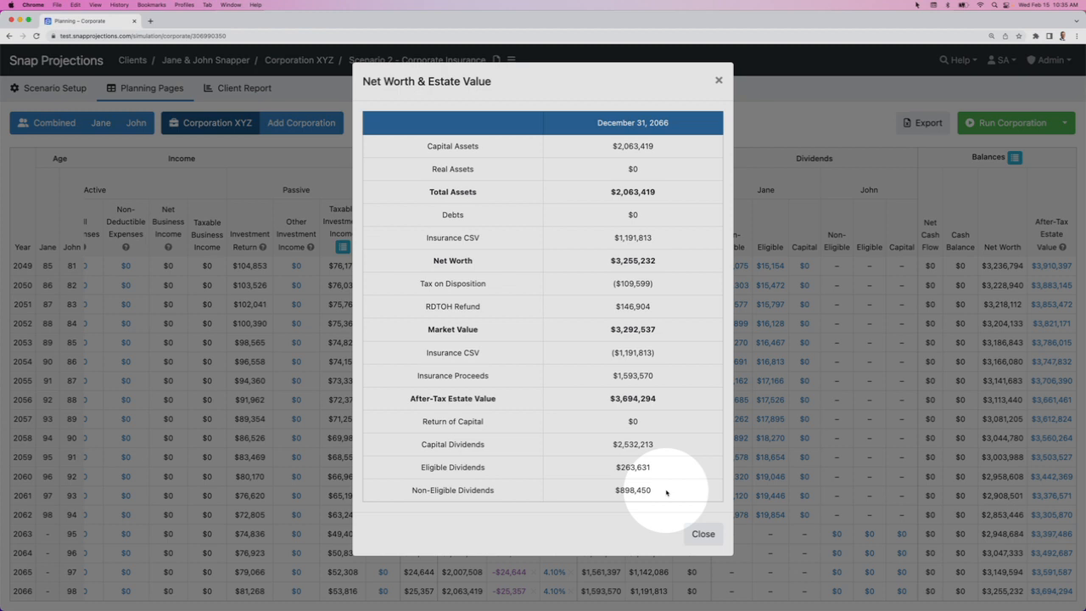
click(704, 535)
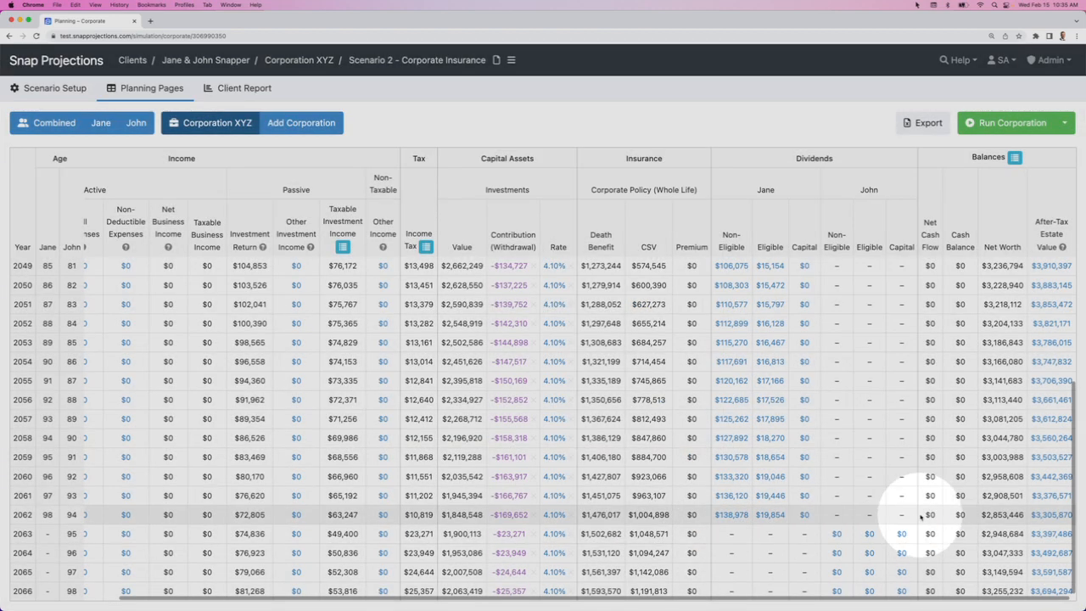
- Check the corporations column in the combined planning table and review the 2053 estate summary for the insurance scenario only
click(51, 123)
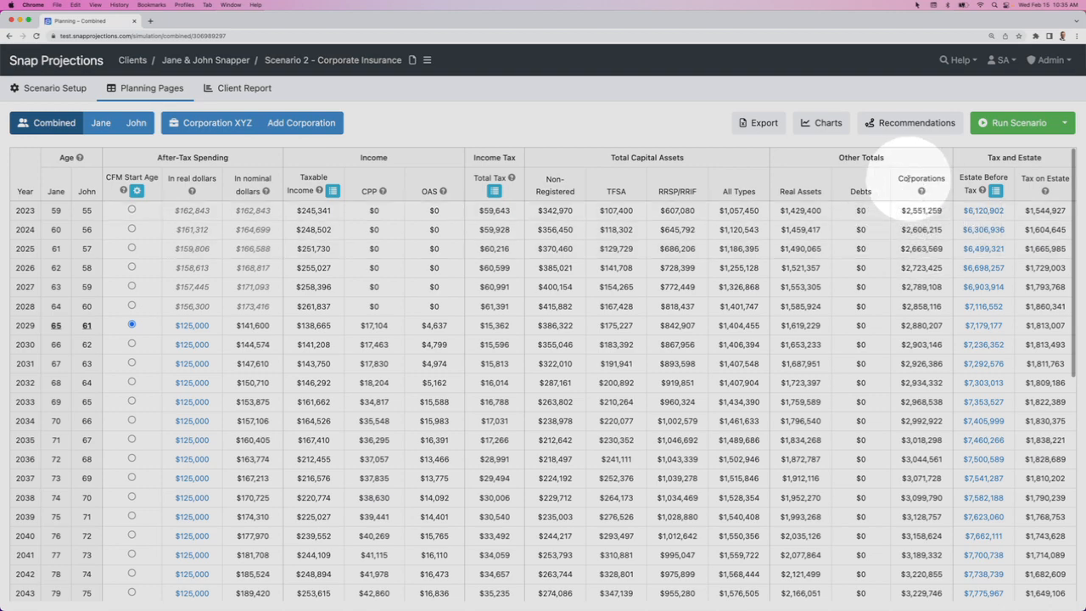
scroll(917, 222, down, 2)
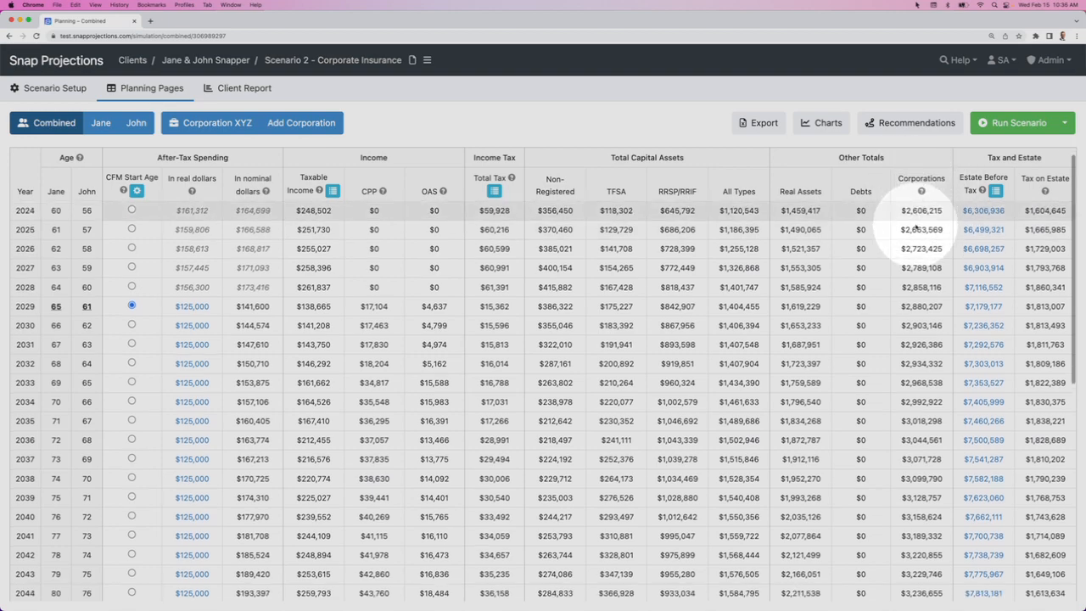
scroll(916, 225, down, 10)
scroll(919, 313, down, 3)
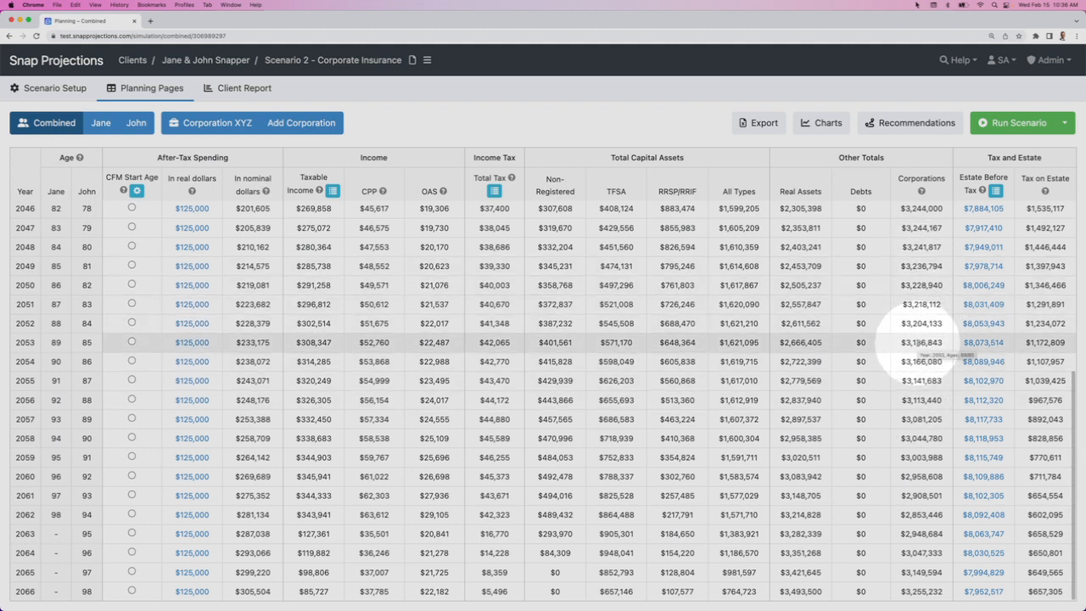
click(984, 343)
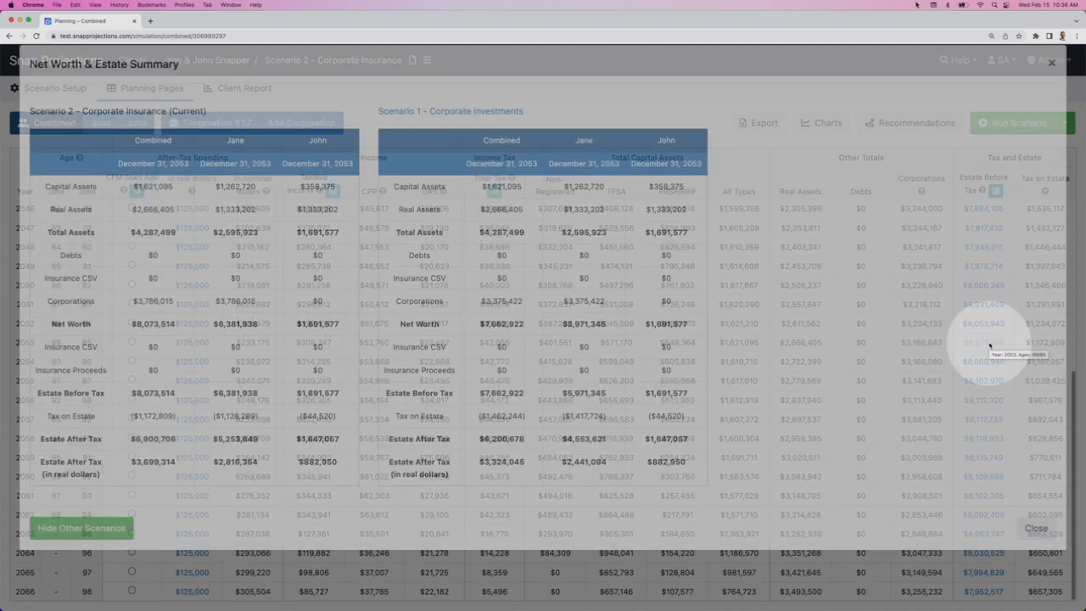
click(93, 547)
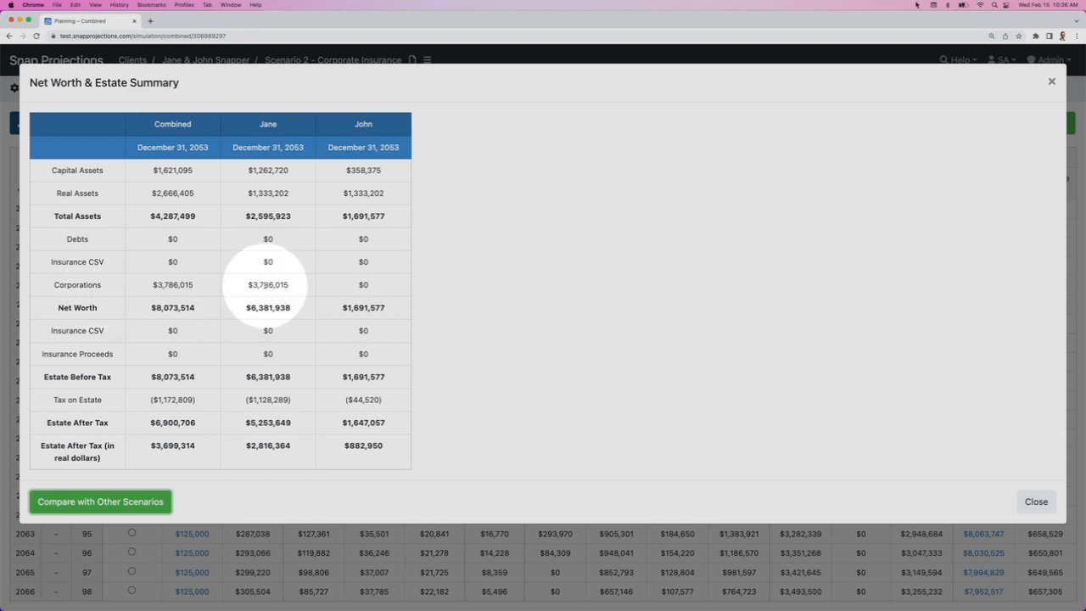
mouse_move(263, 285)
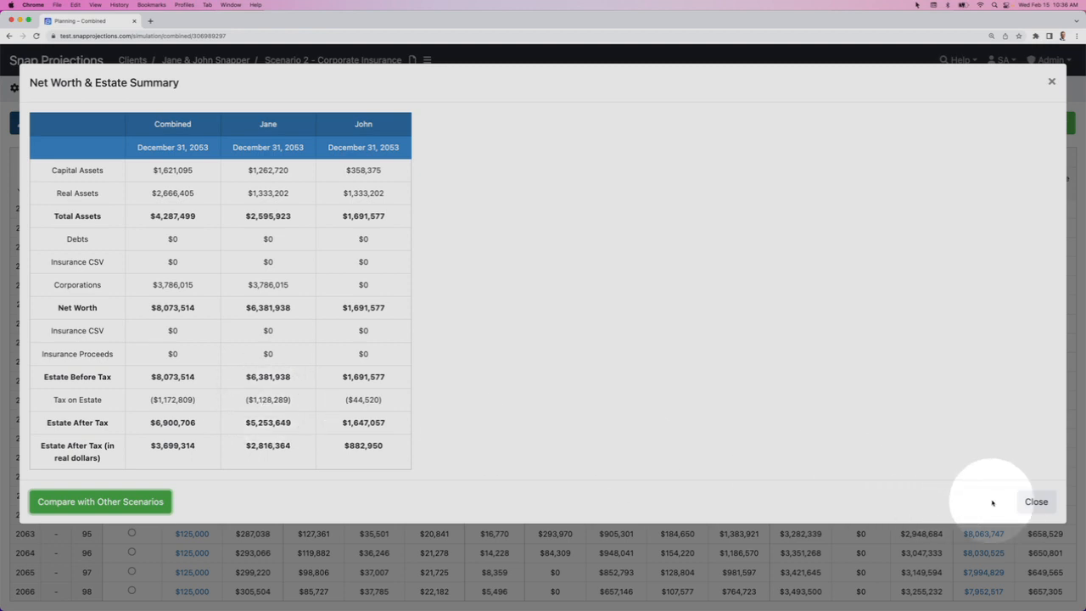
click(1031, 502)
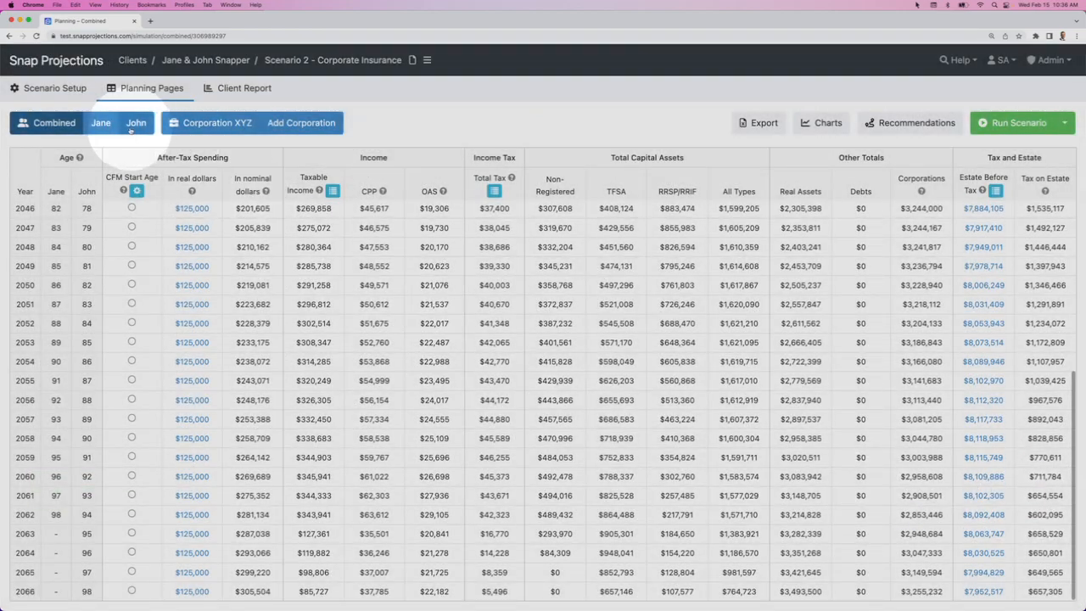
- Check the disposition methods offered in Corporation XYZ's setup, keep Winding-up, and return to its planning table
click(212, 123)
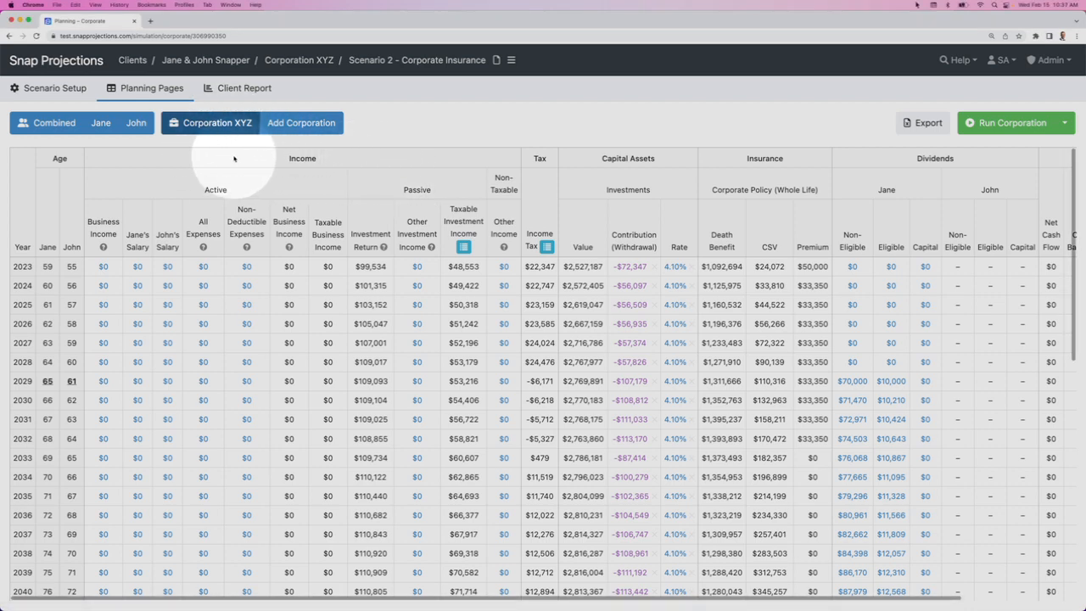
click(51, 90)
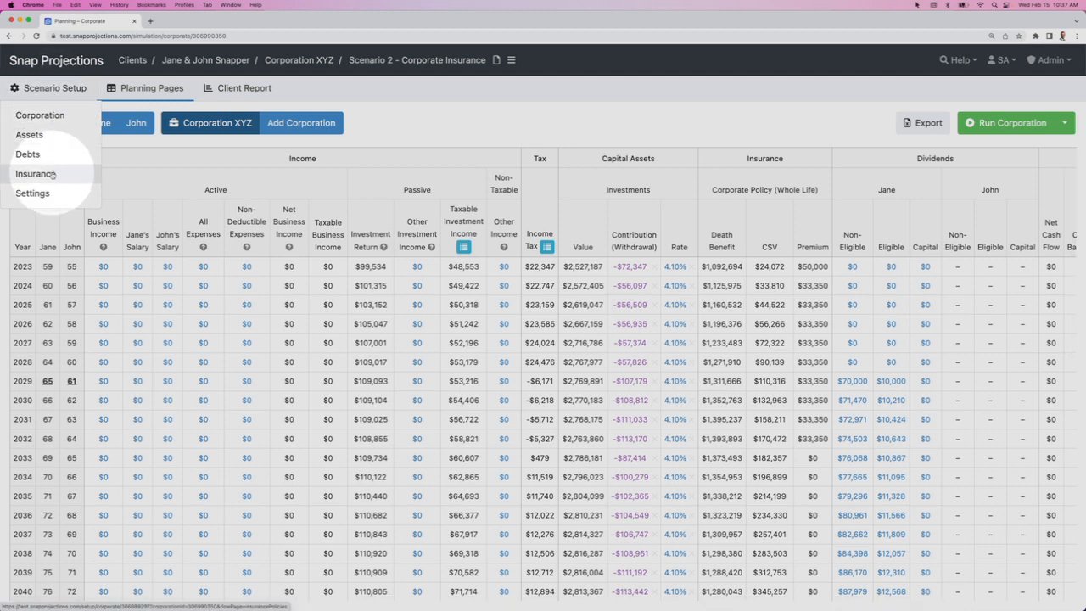
click(37, 115)
scroll(390, 327, down, 10)
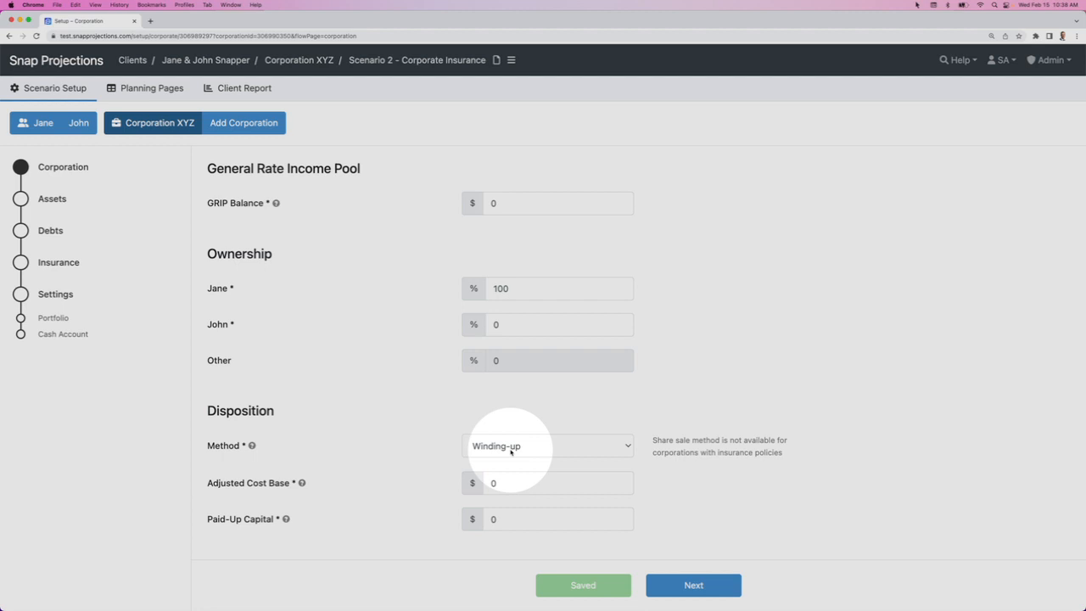
click(511, 451)
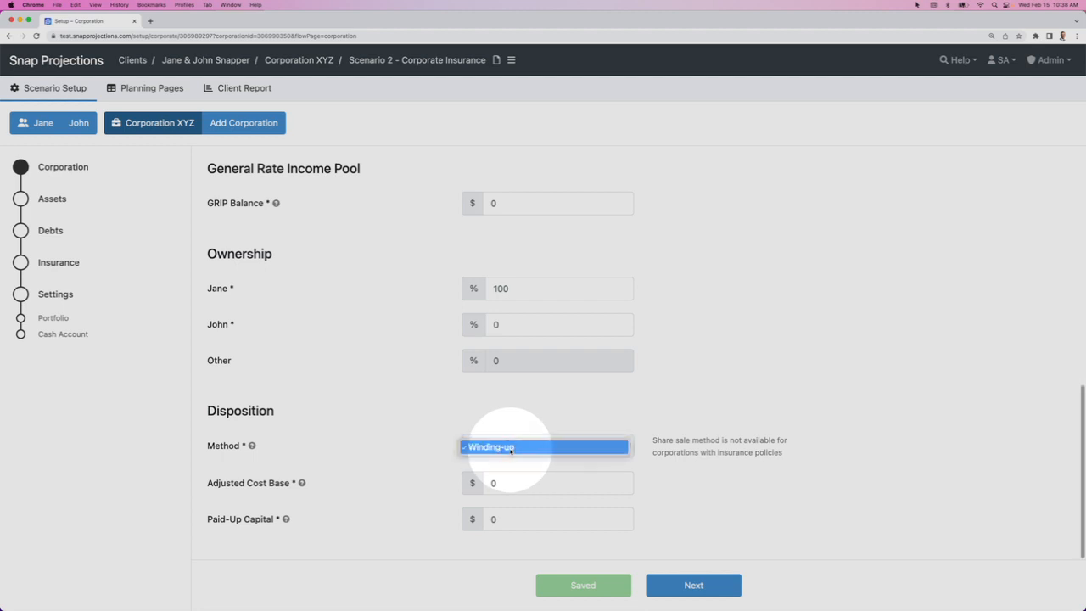
click(496, 443)
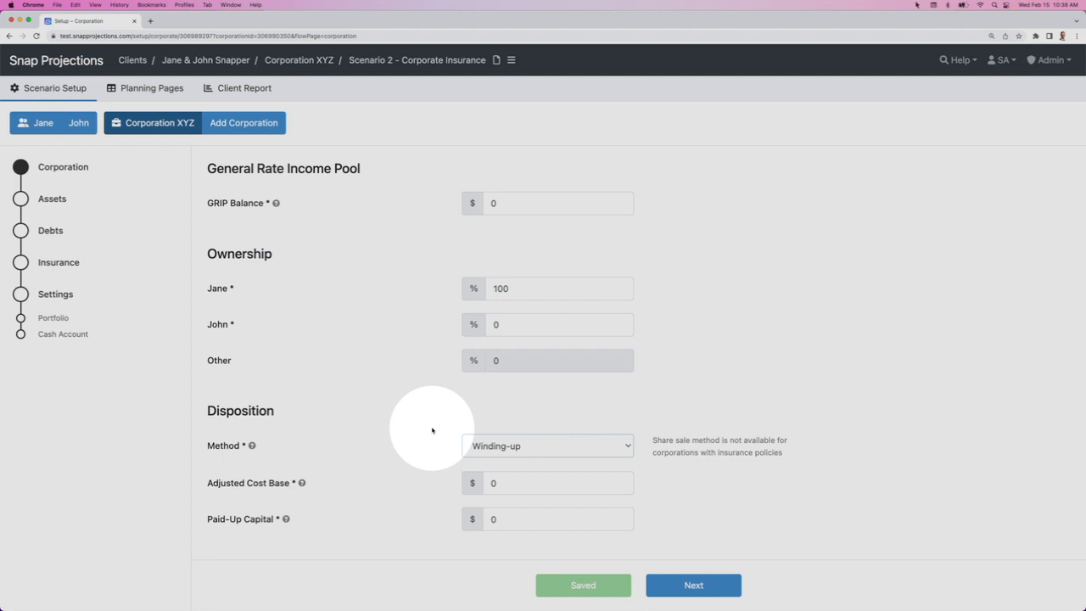
click(156, 93)
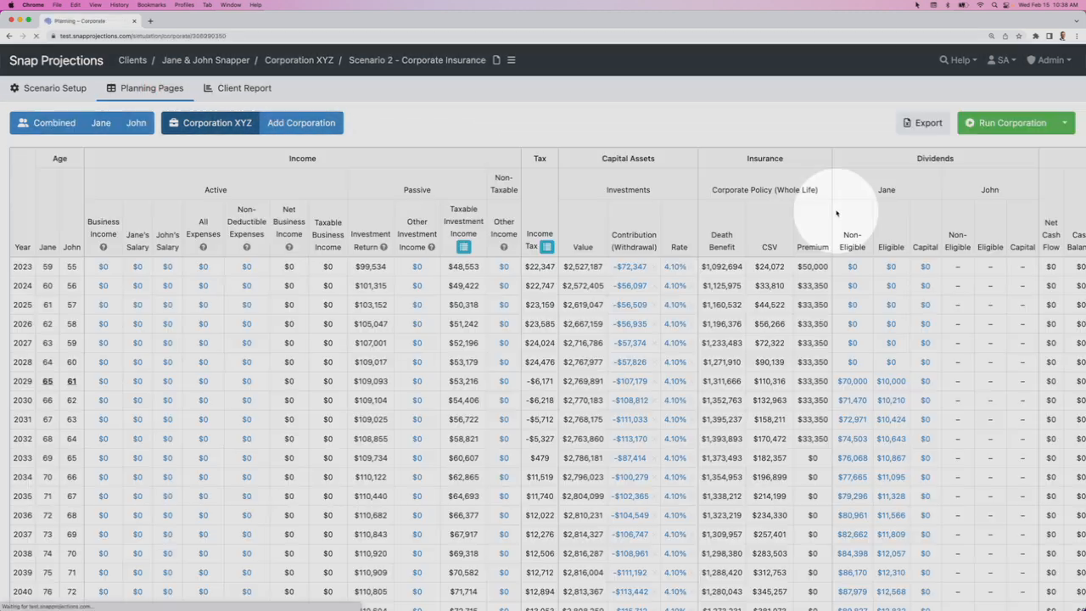
- Review Corporation XYZ's notional account balances through 2066, including the CDA and GRIP balances, and return to the planning table
scroll(874, 225, right, 3)
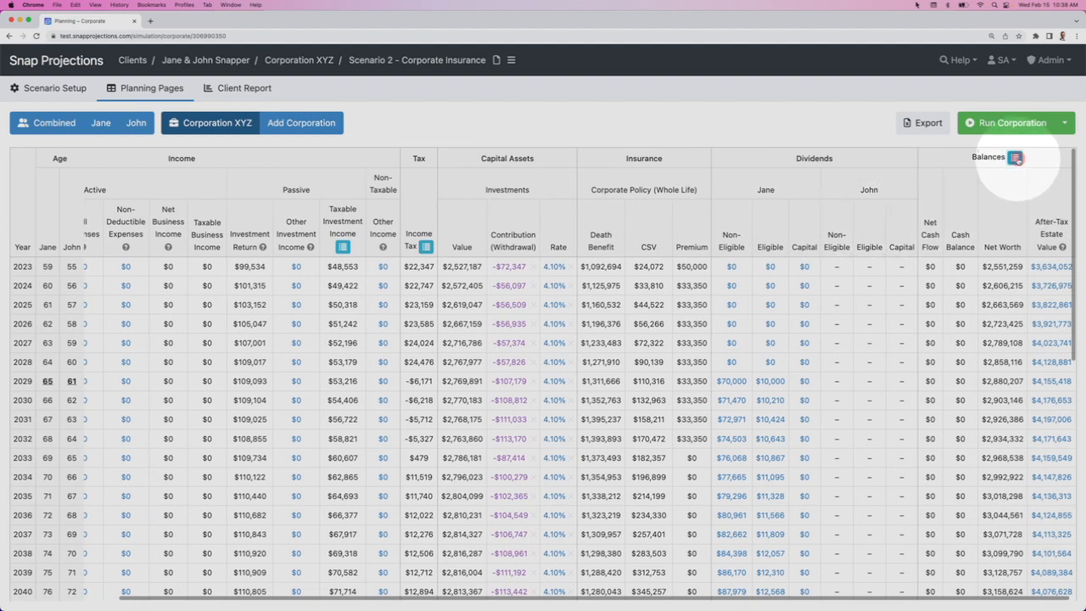
click(1015, 158)
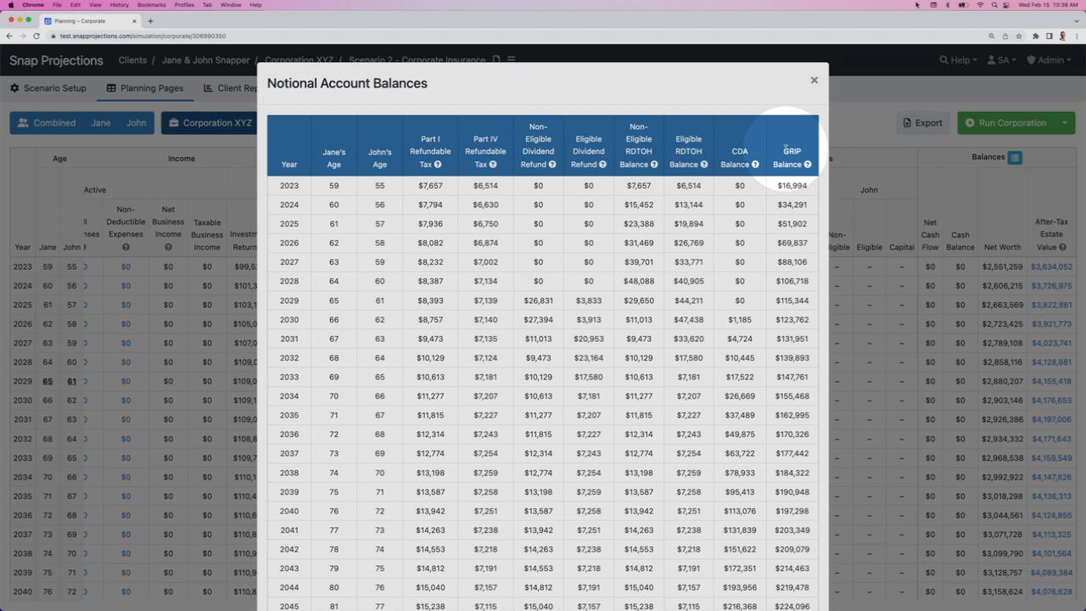
scroll(764, 255, down, 10)
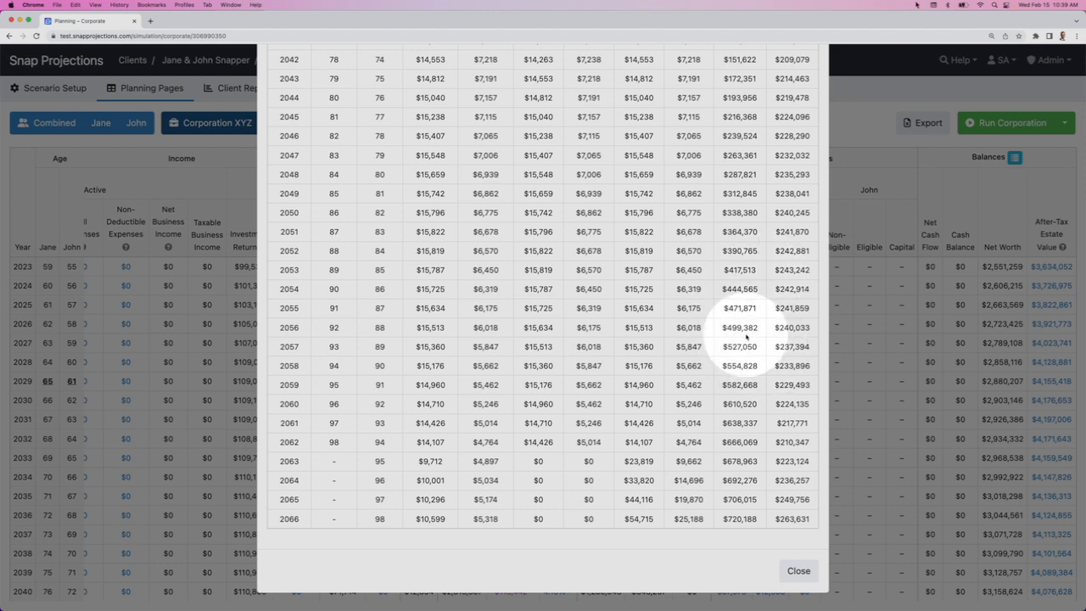
click(802, 573)
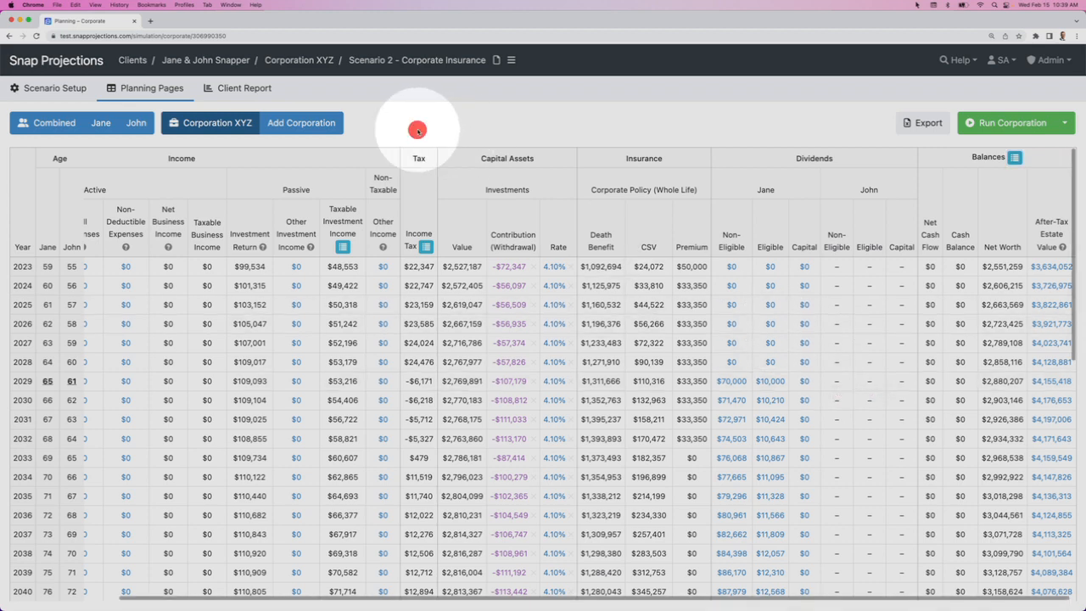
- Review the Insurance Policies page for Corporation XYZ in the client report, checking yearly death benefit, cash value, adjusted cost base and premium
click(245, 88)
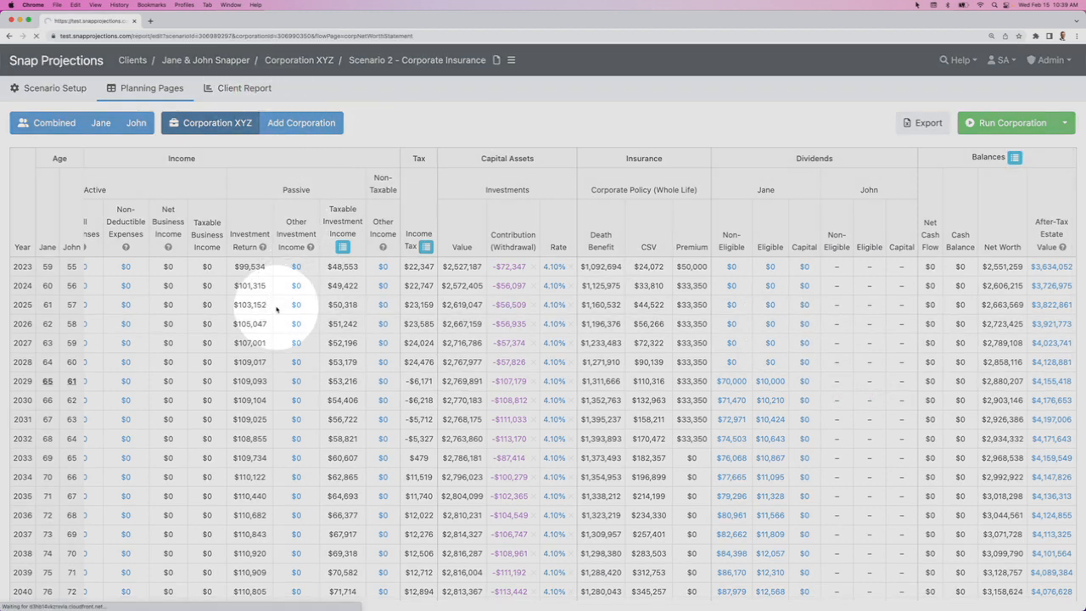
scroll(105, 341, down, 5)
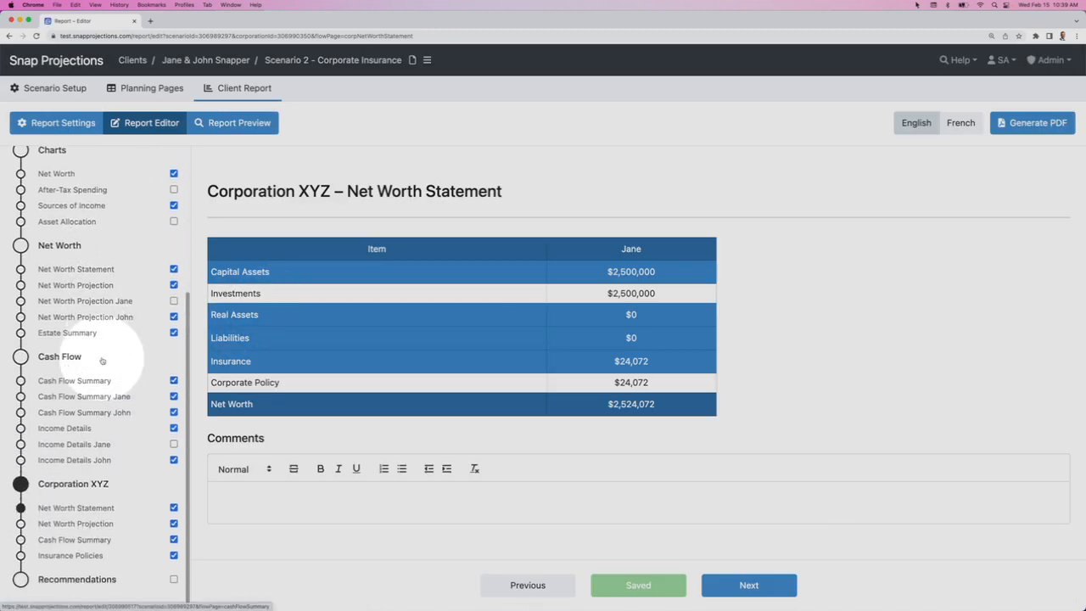
click(72, 556)
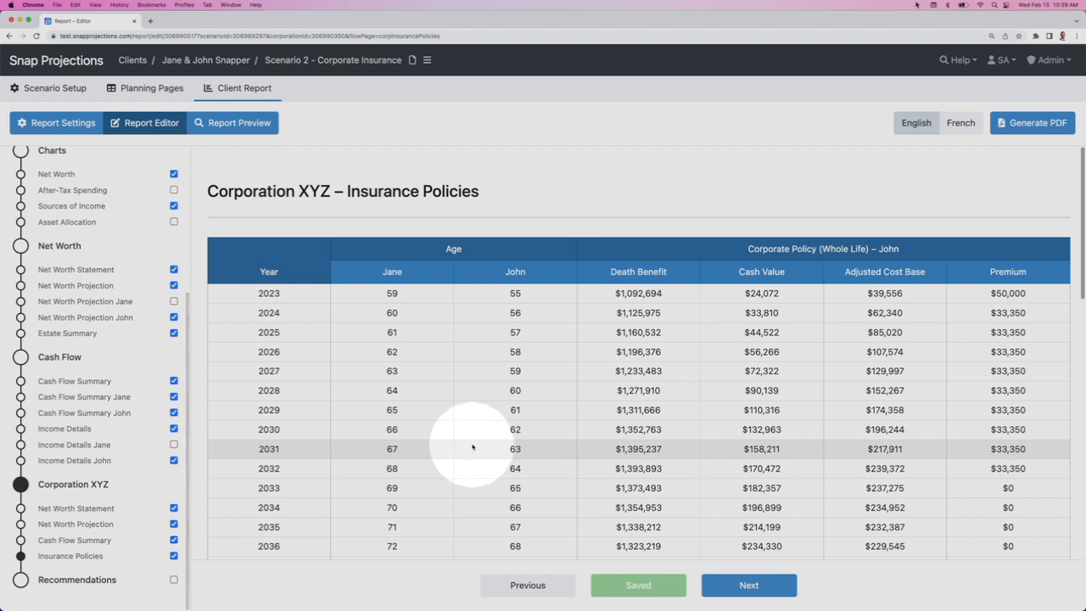
scroll(473, 451, down, 5)
scroll(473, 446, up, 5)
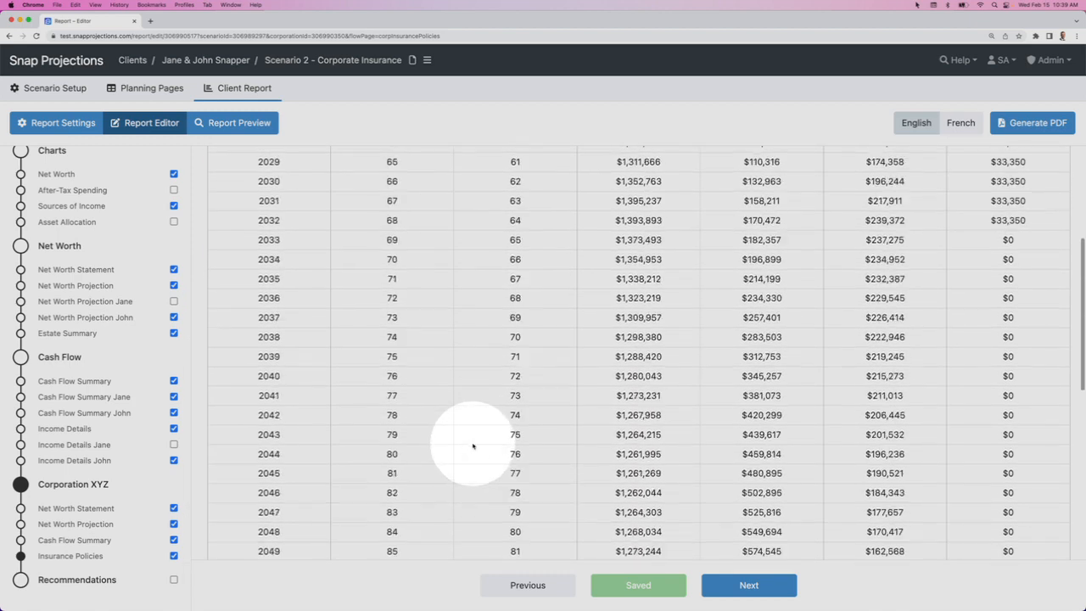
- Return to Corporation XYZ's planning table, then find the March 1 corporate-owned life insurance webinar article in the support knowledge base and ready its article search
click(149, 88)
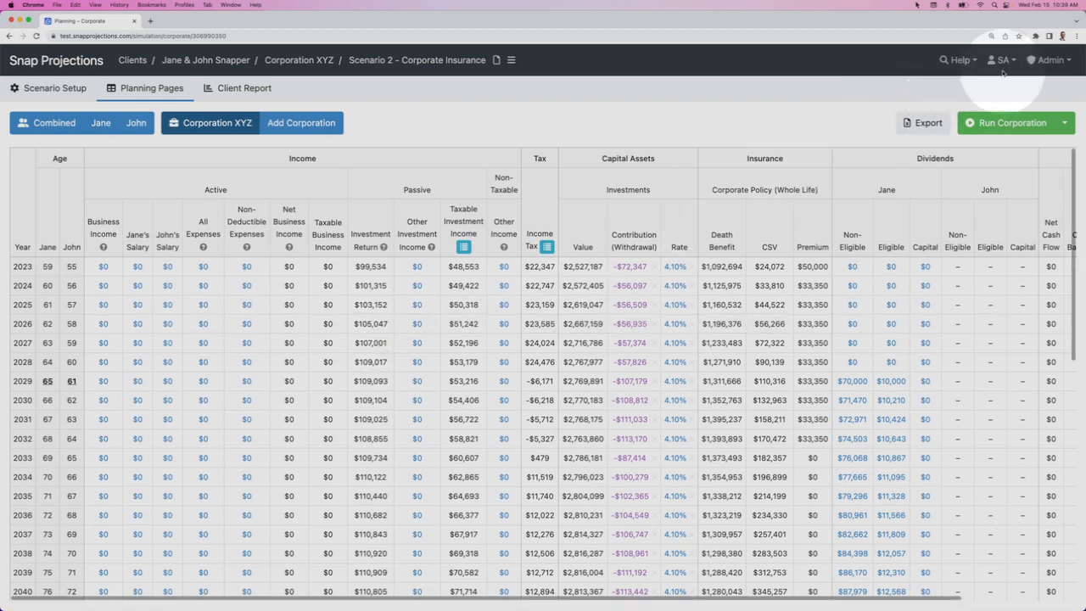
click(958, 60)
click(921, 84)
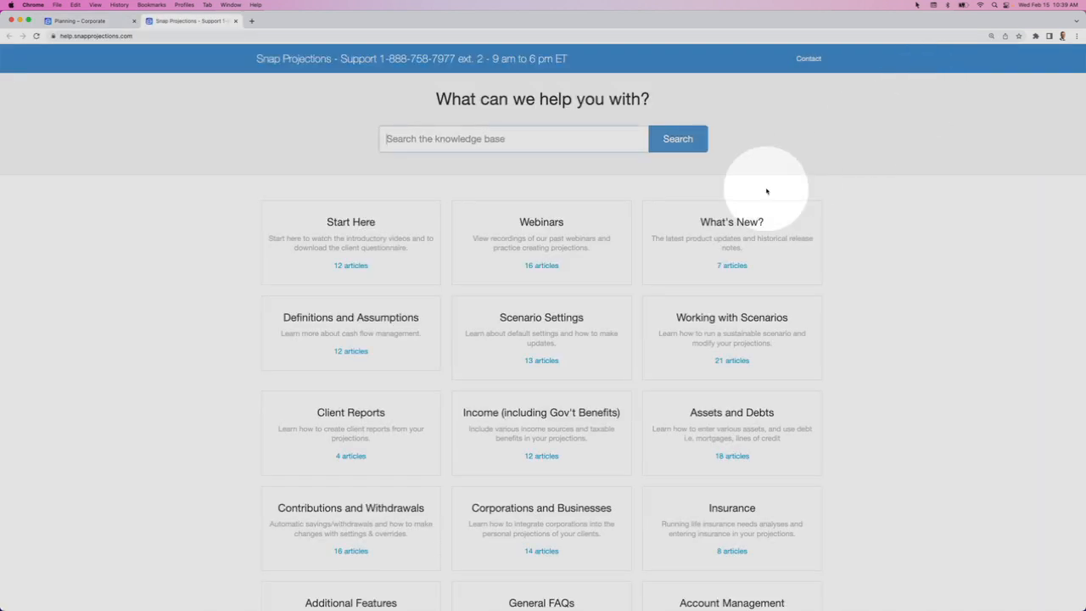
click(544, 248)
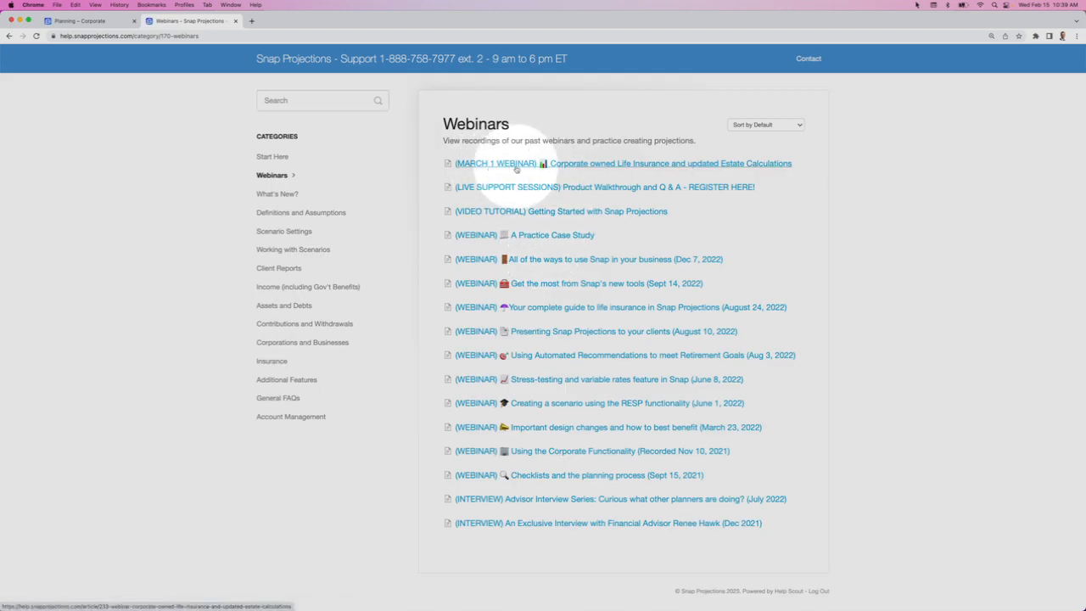
click(583, 164)
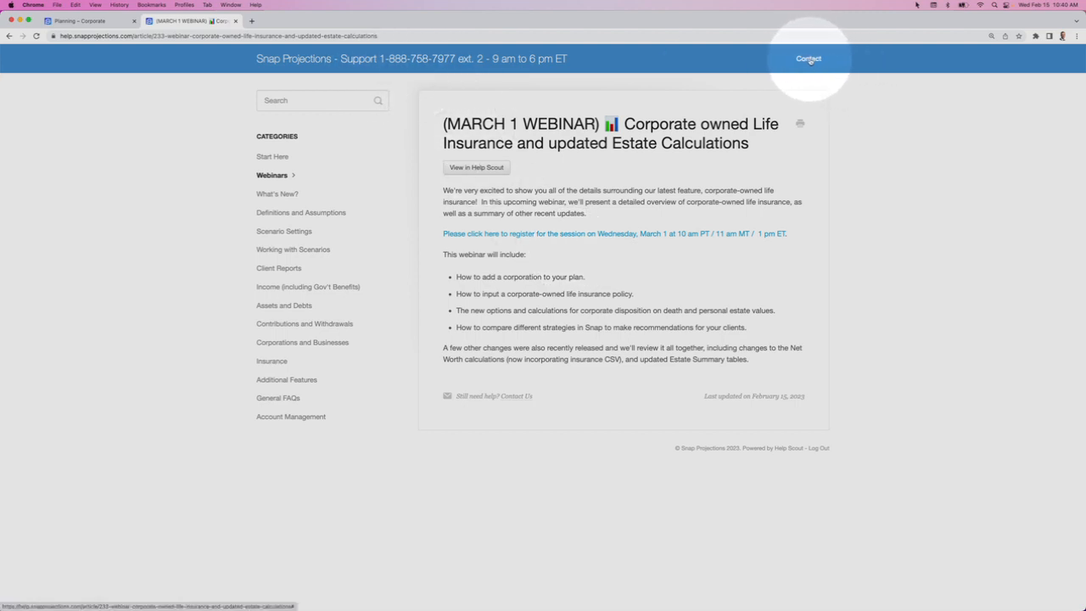
click(322, 102)
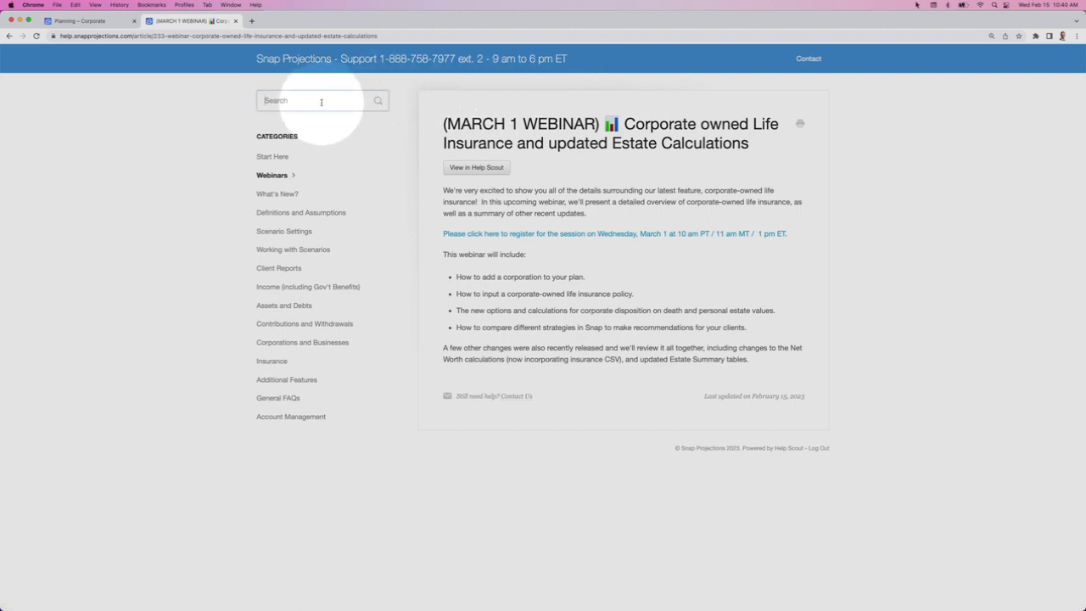